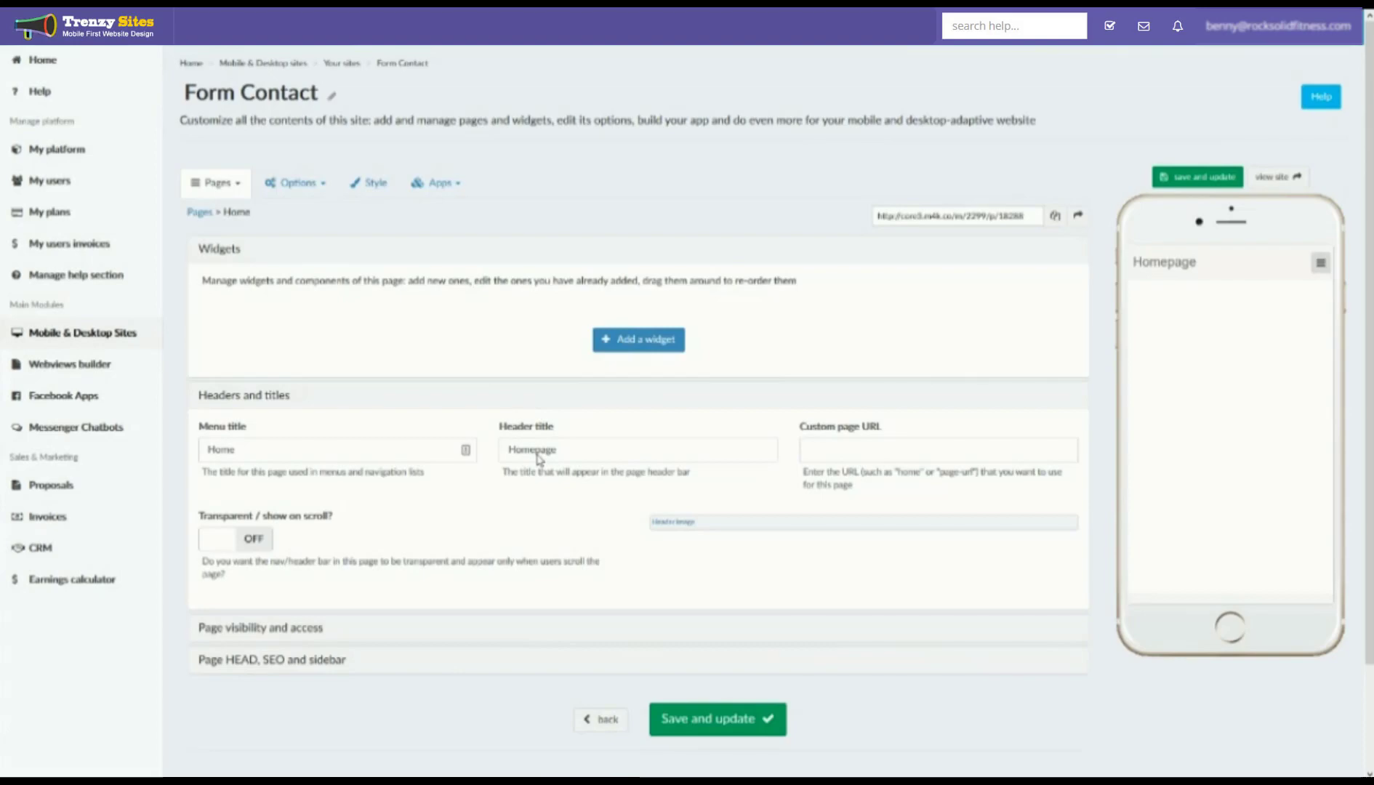
Step: Add a Formcontact widget to the Home page and set its main title to "Contact Me!"
left_click(631, 339)
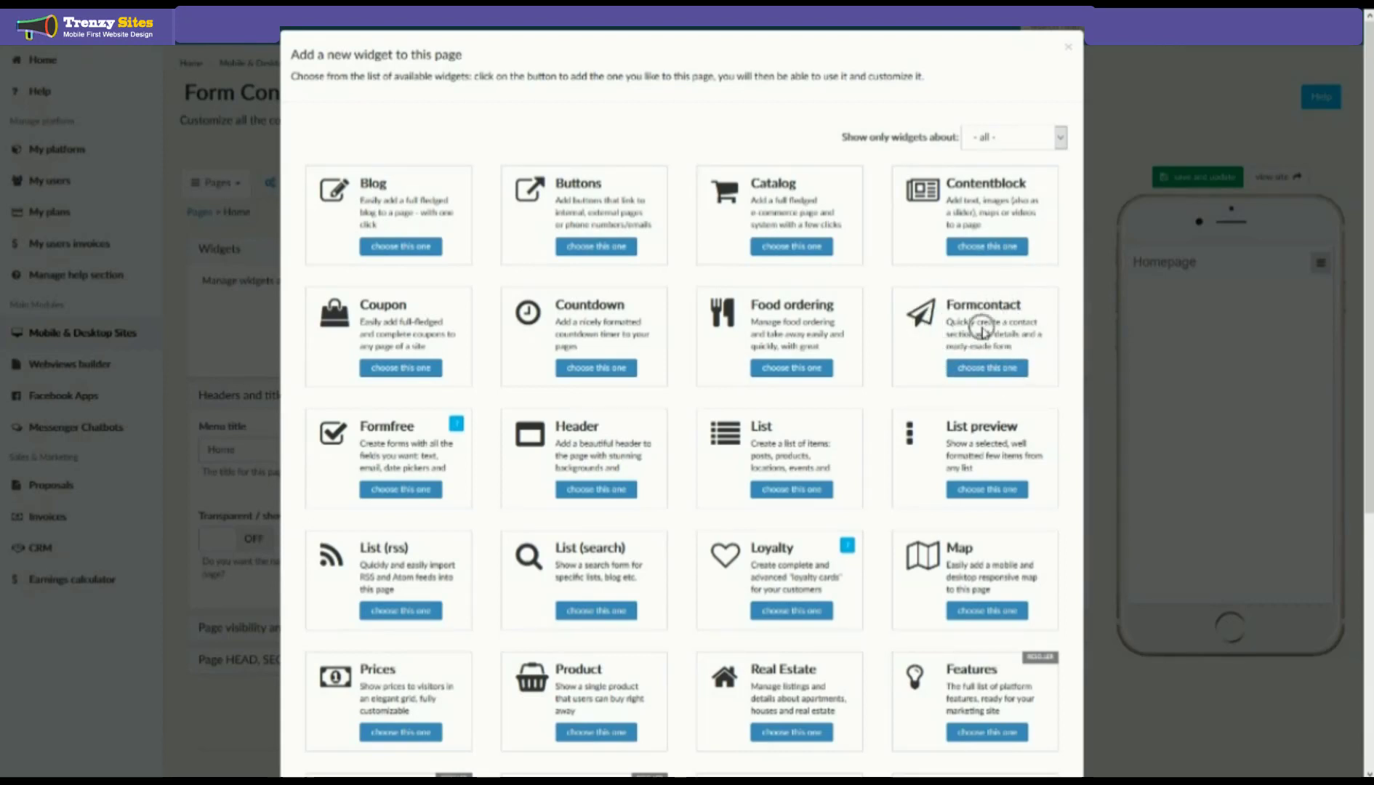
left_click(987, 368)
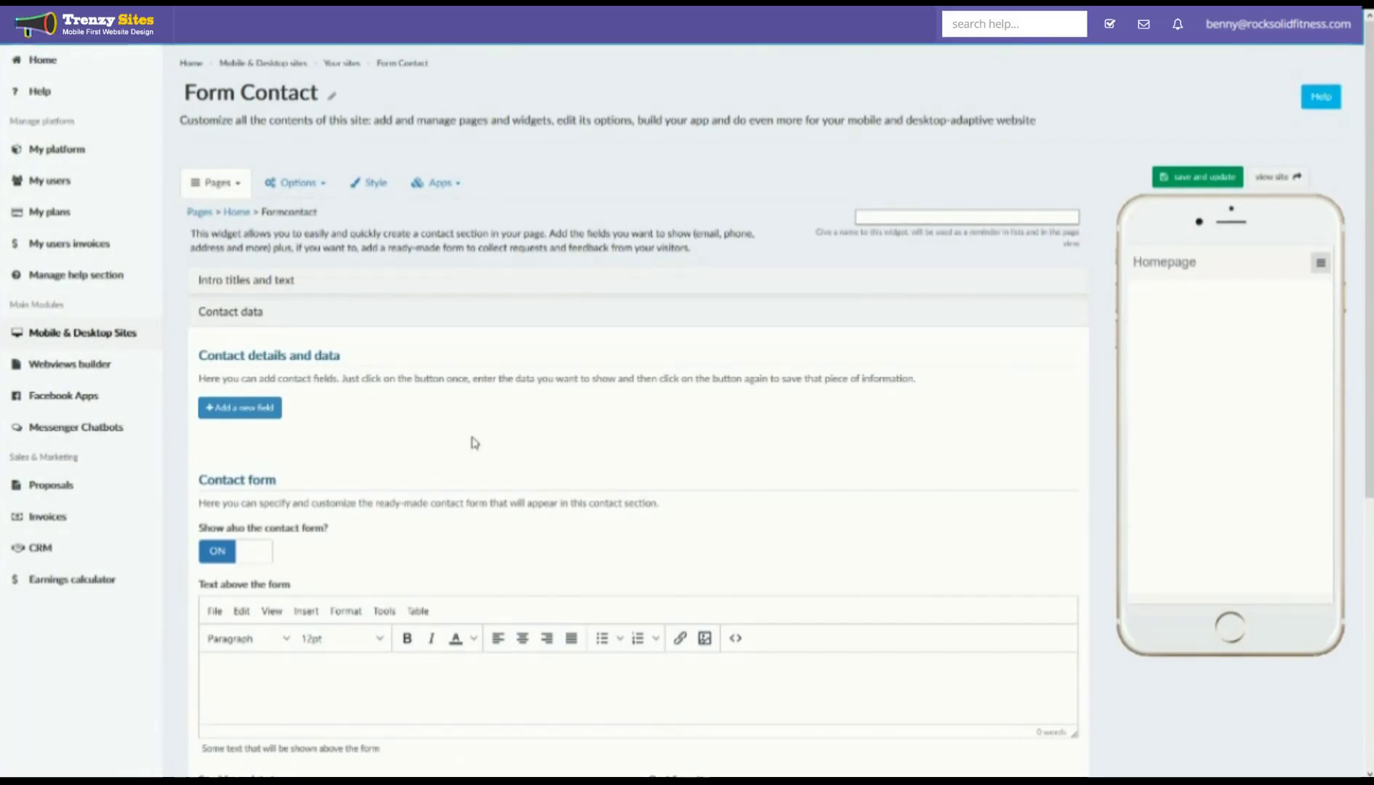
left_click(282, 288)
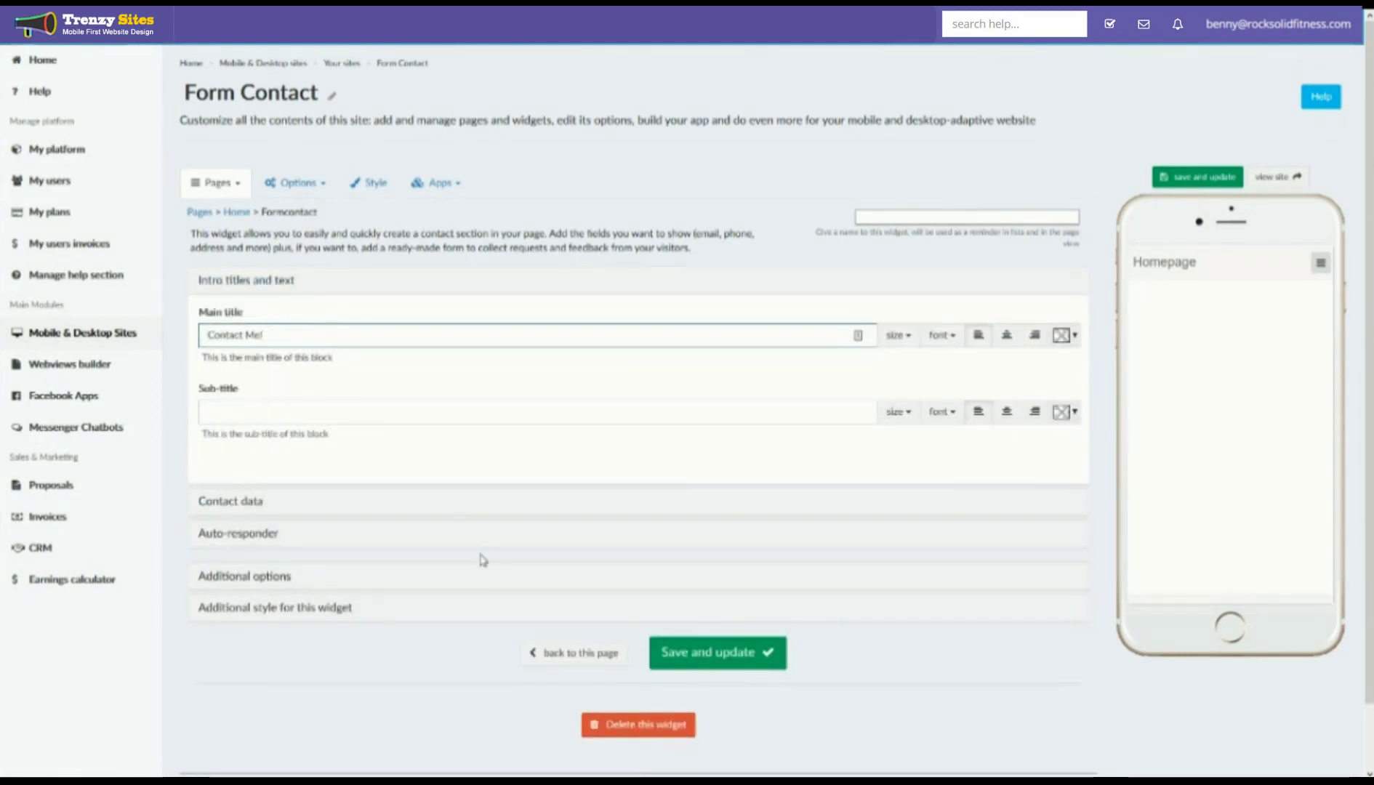
Step: Add an email contact field with the contact's e-mail address and the label "Email Me!", save it and start another field
left_click(207, 502)
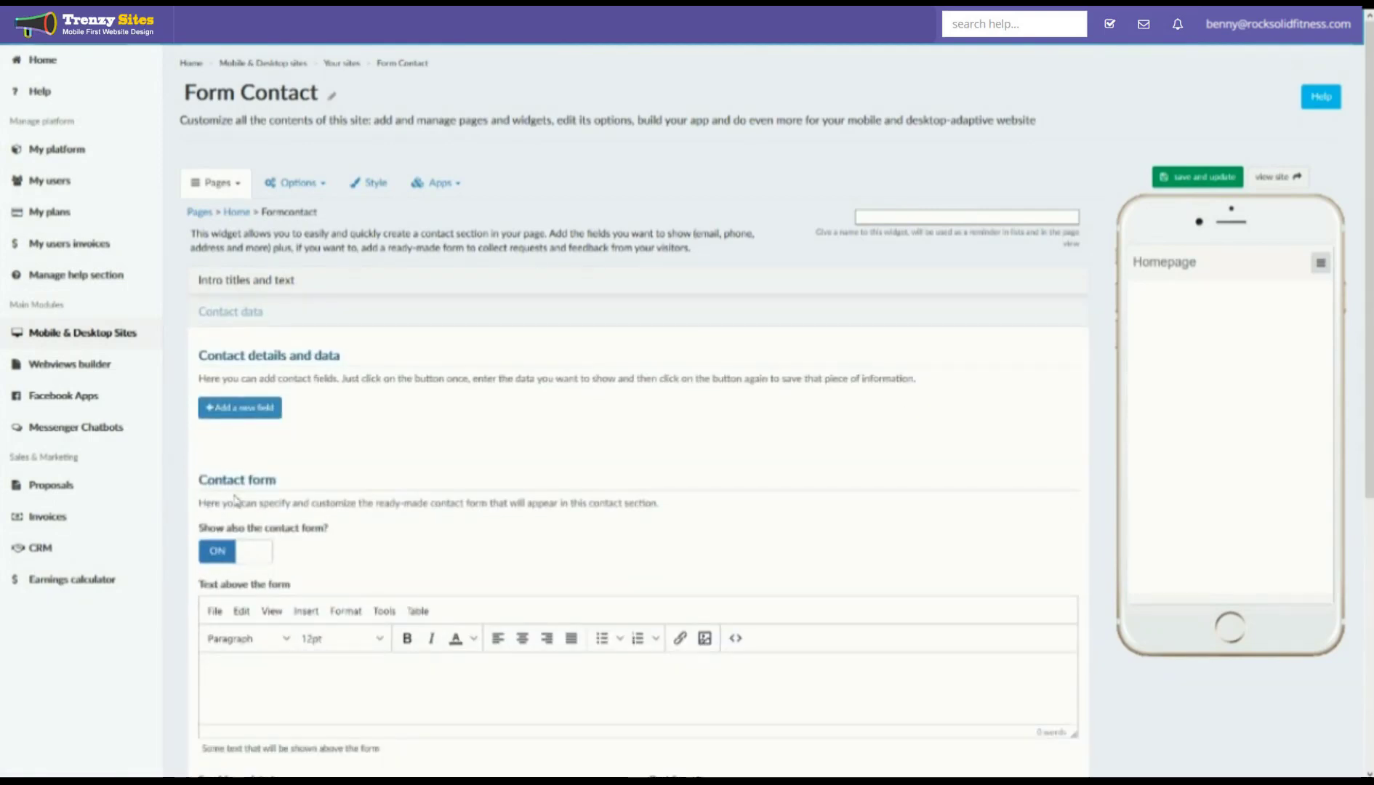
left_click(215, 411)
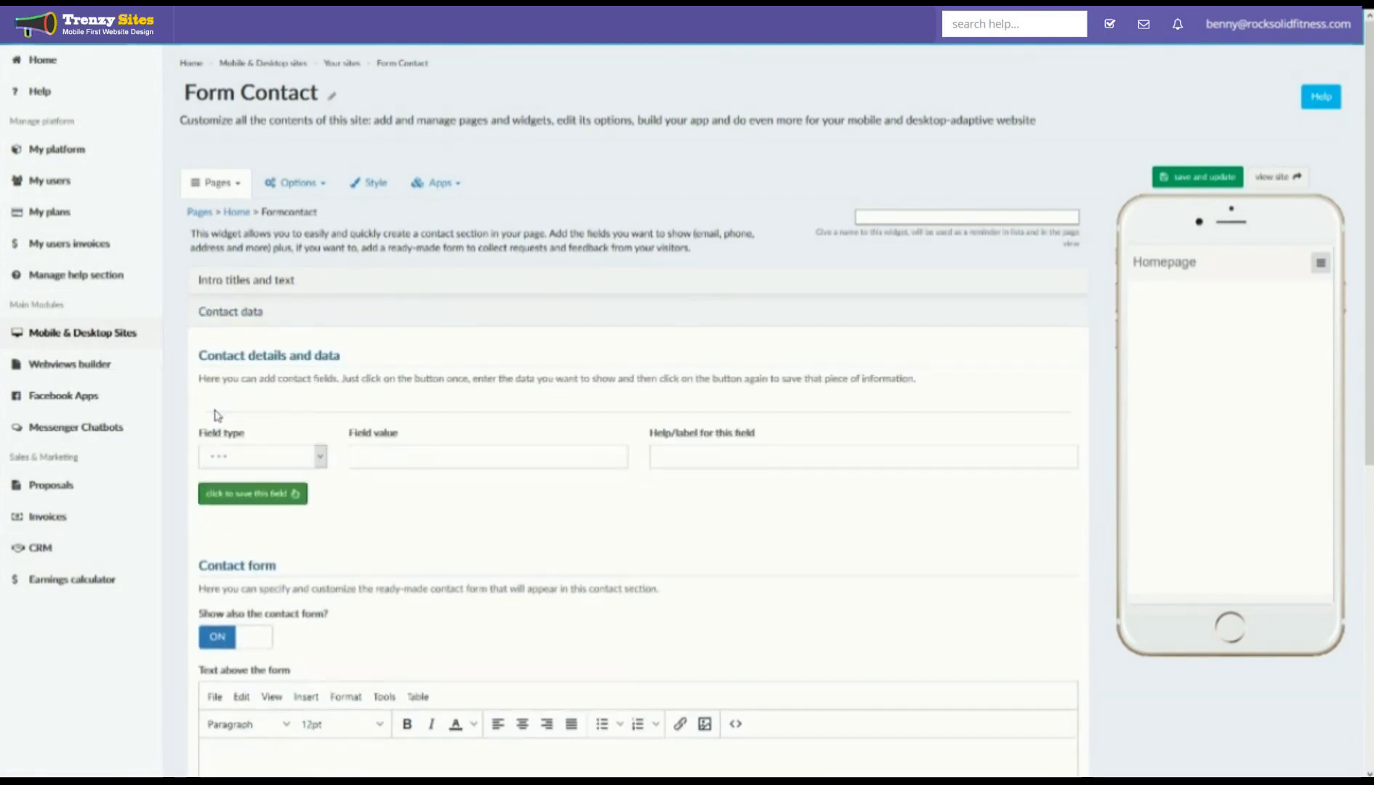
left_click(259, 463)
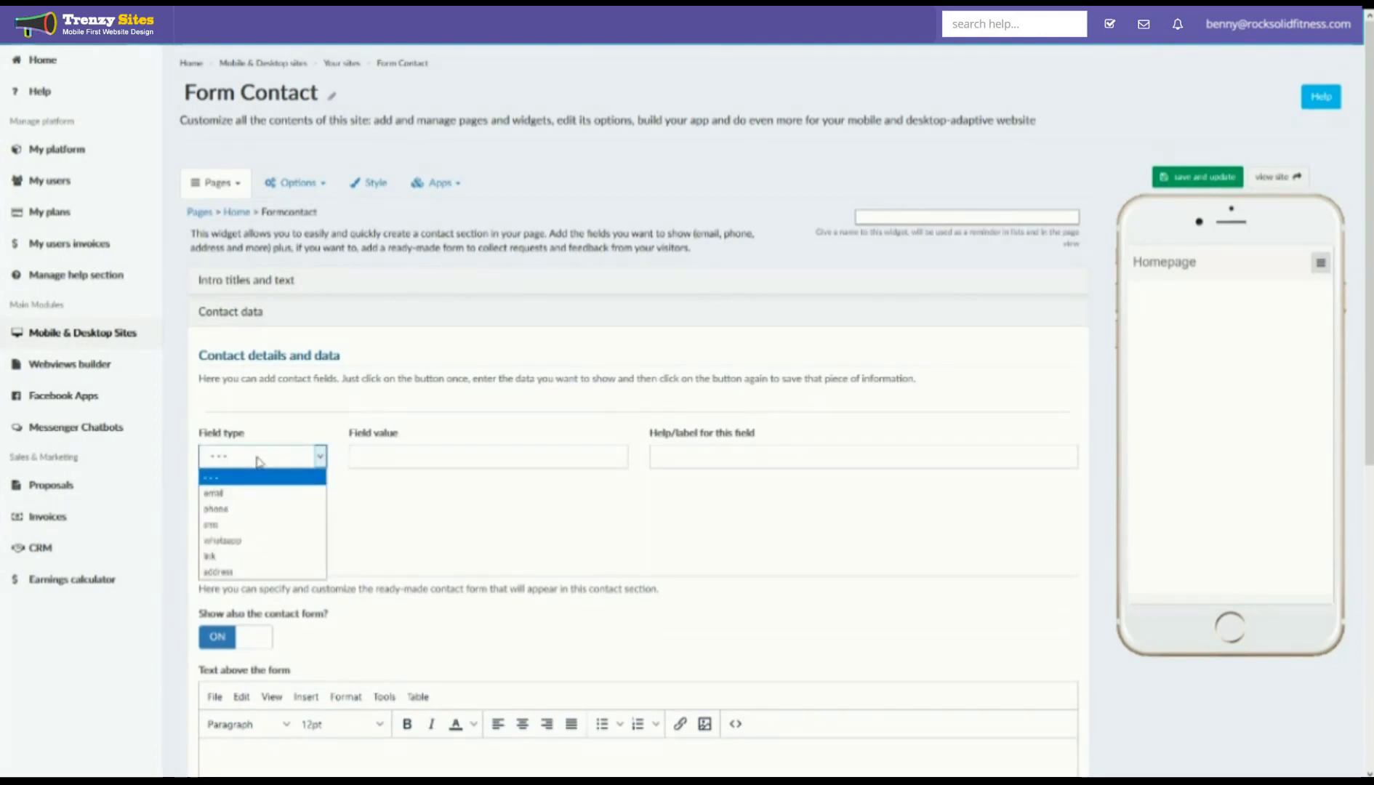
left_click(264, 494)
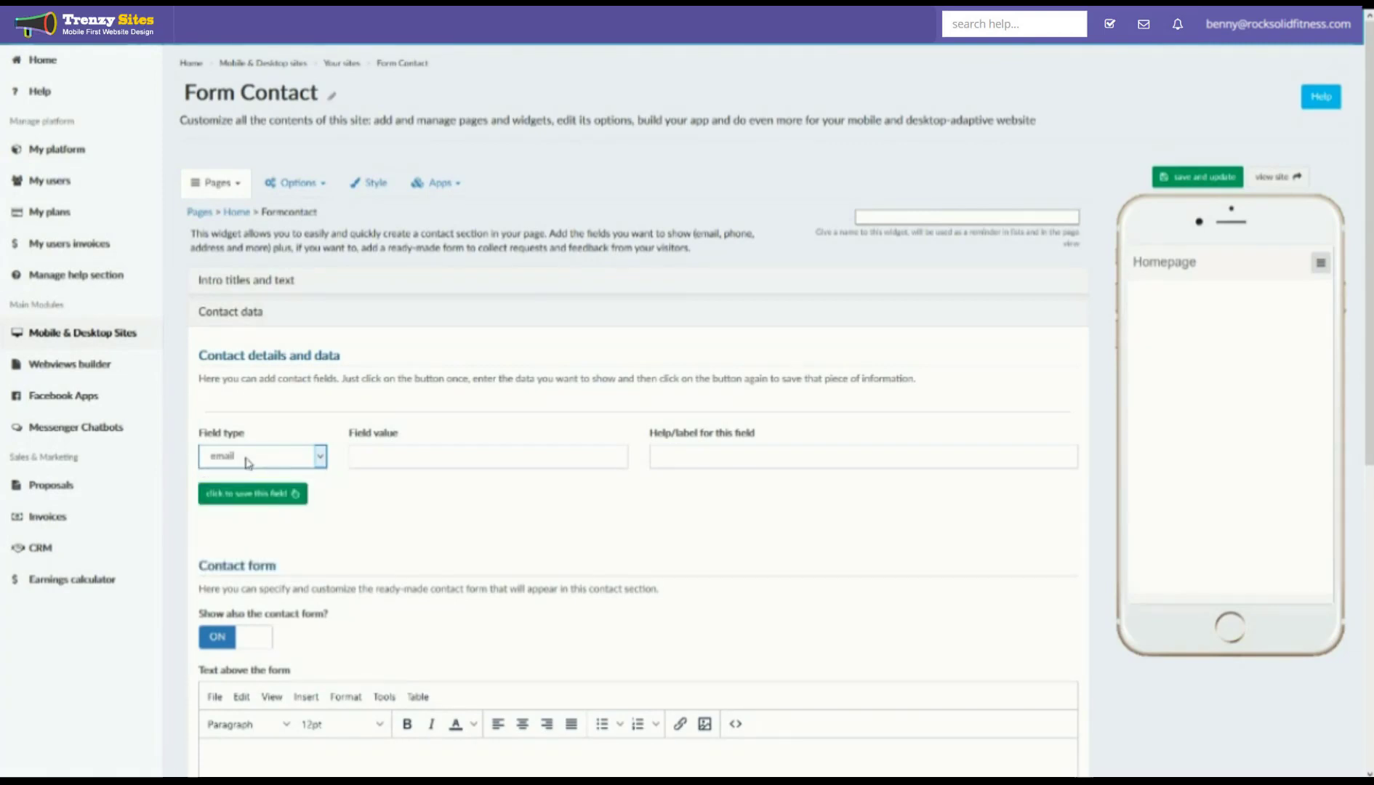
left_click(392, 454)
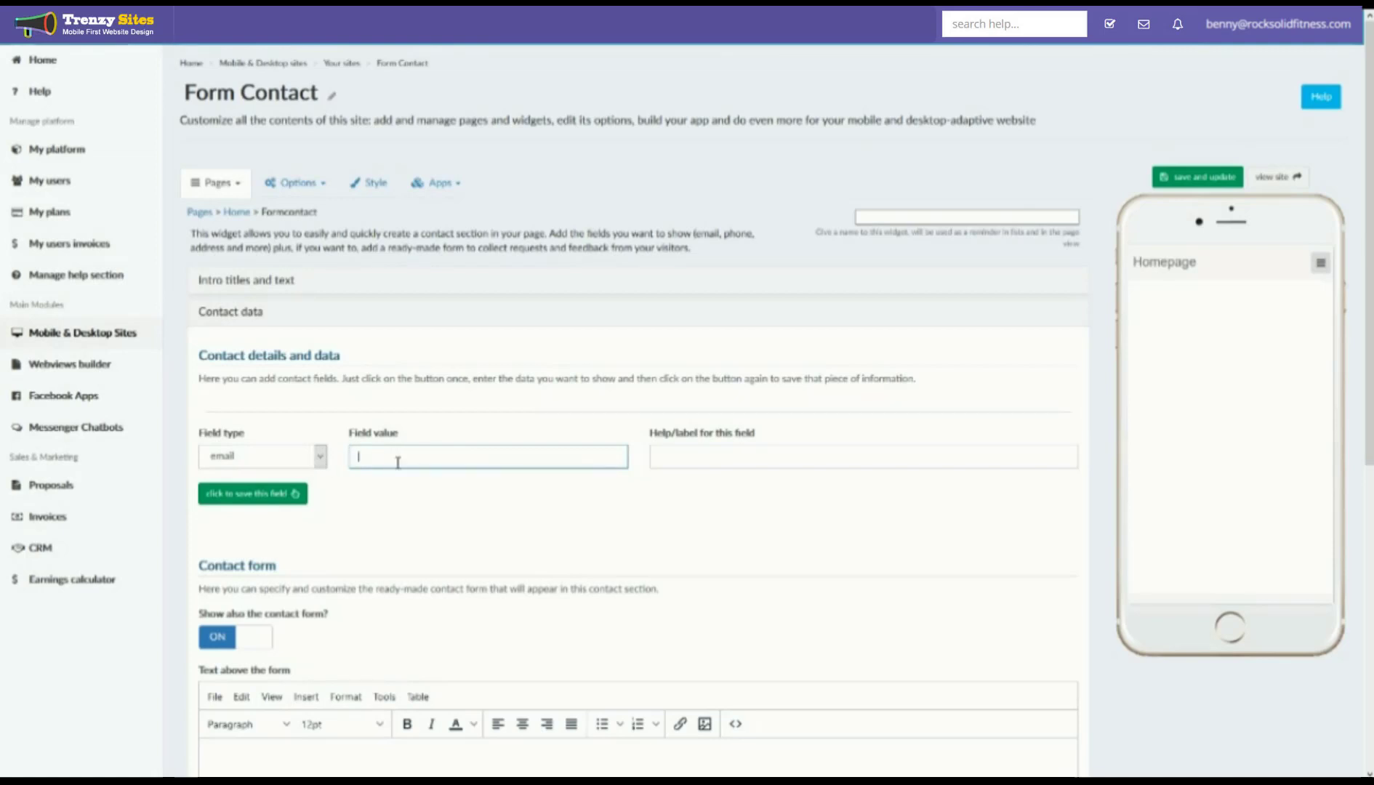
key("ctrl+v")
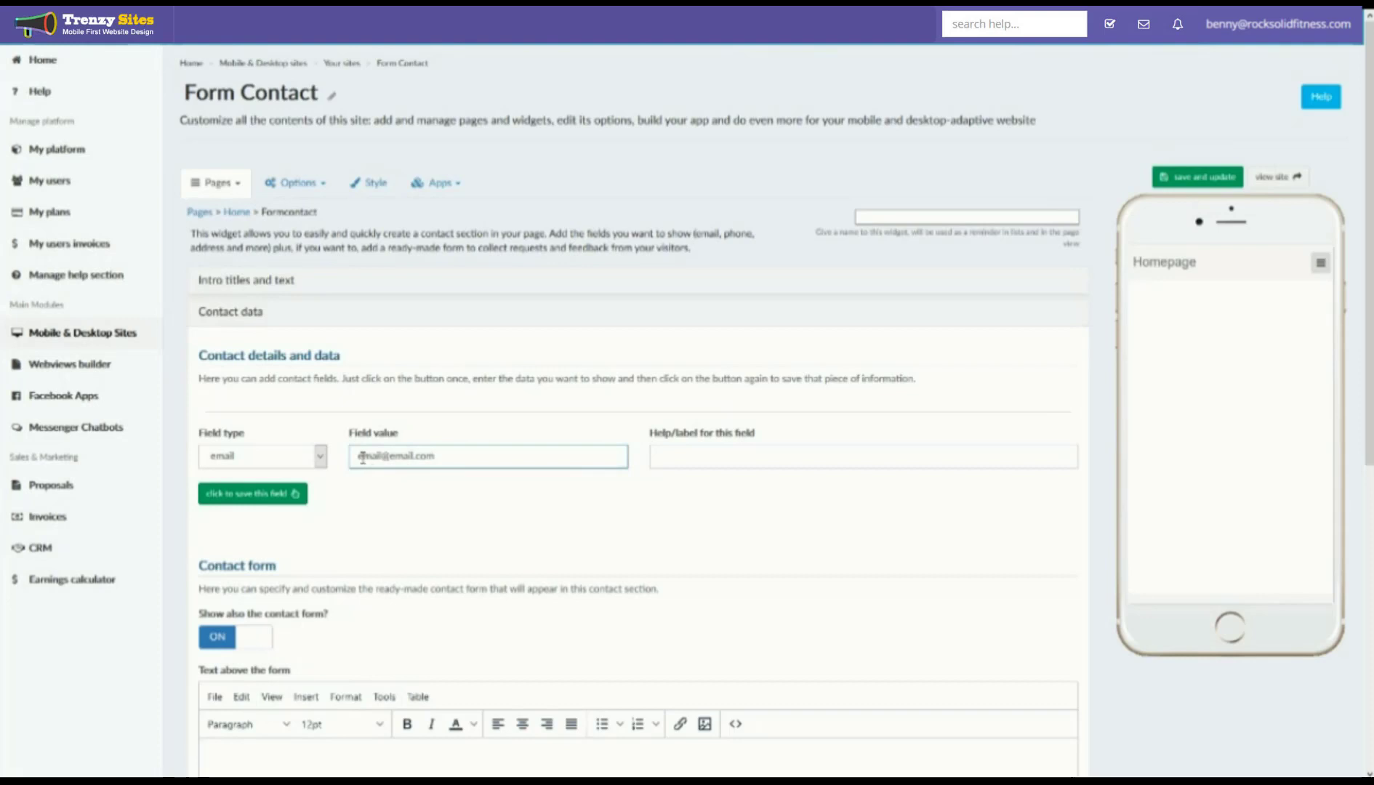
left_click(682, 457)
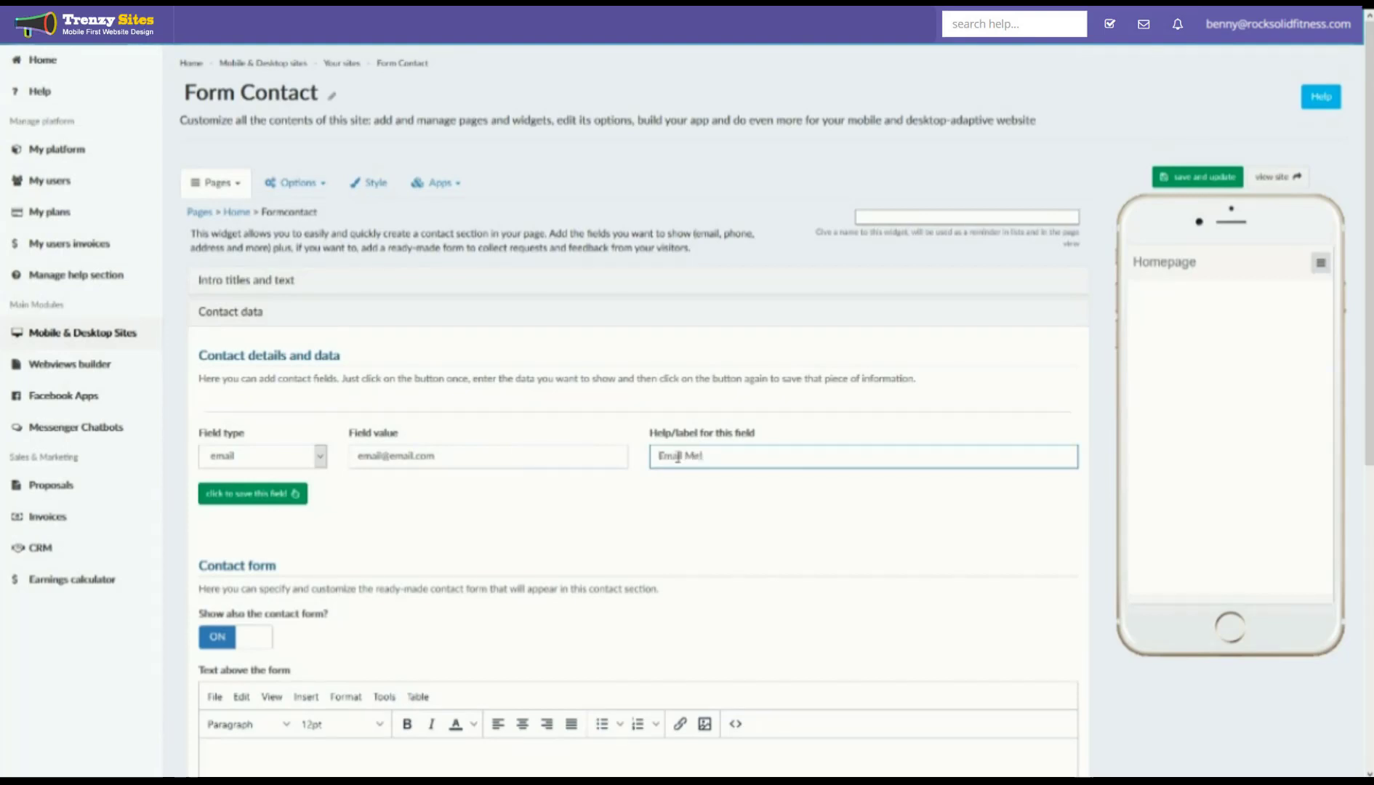
left_click(294, 500)
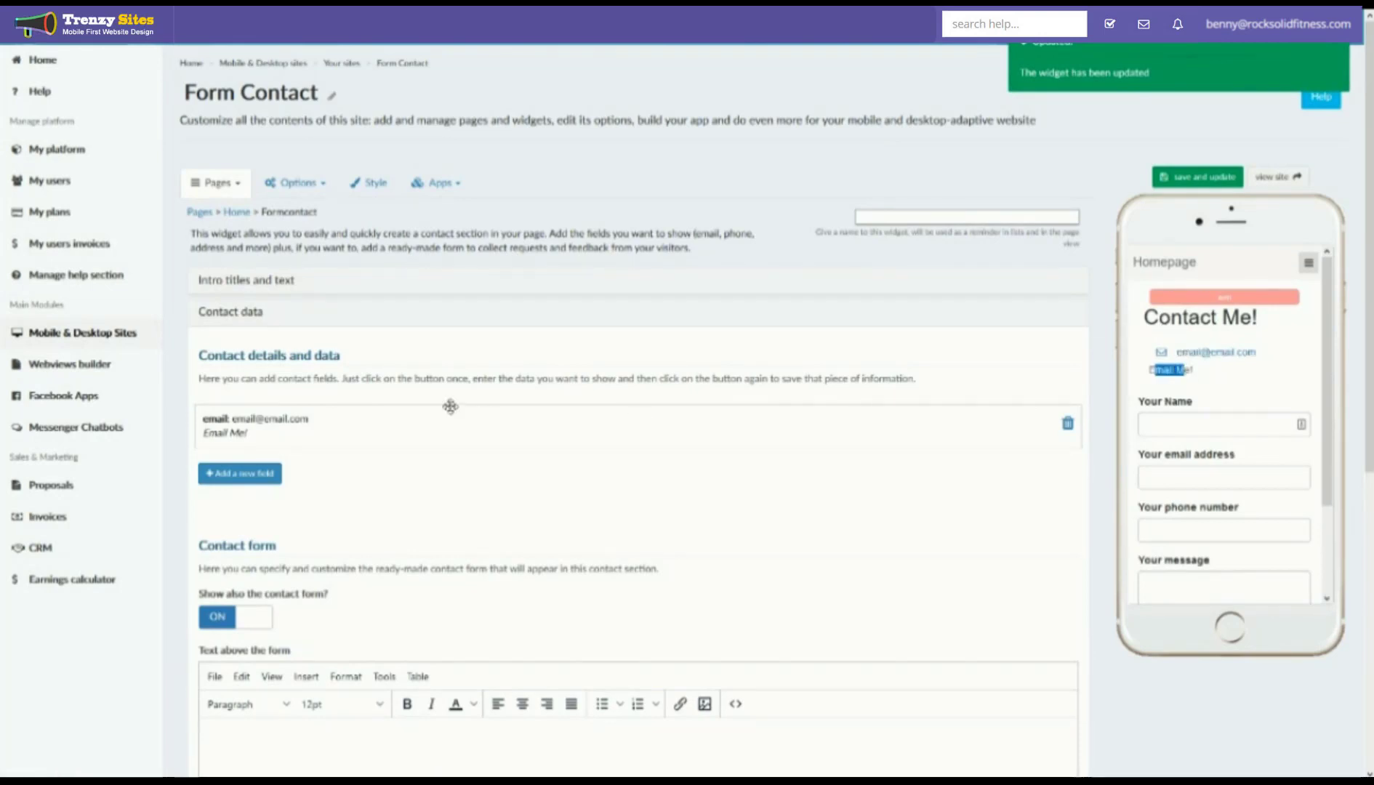
left_click(279, 474)
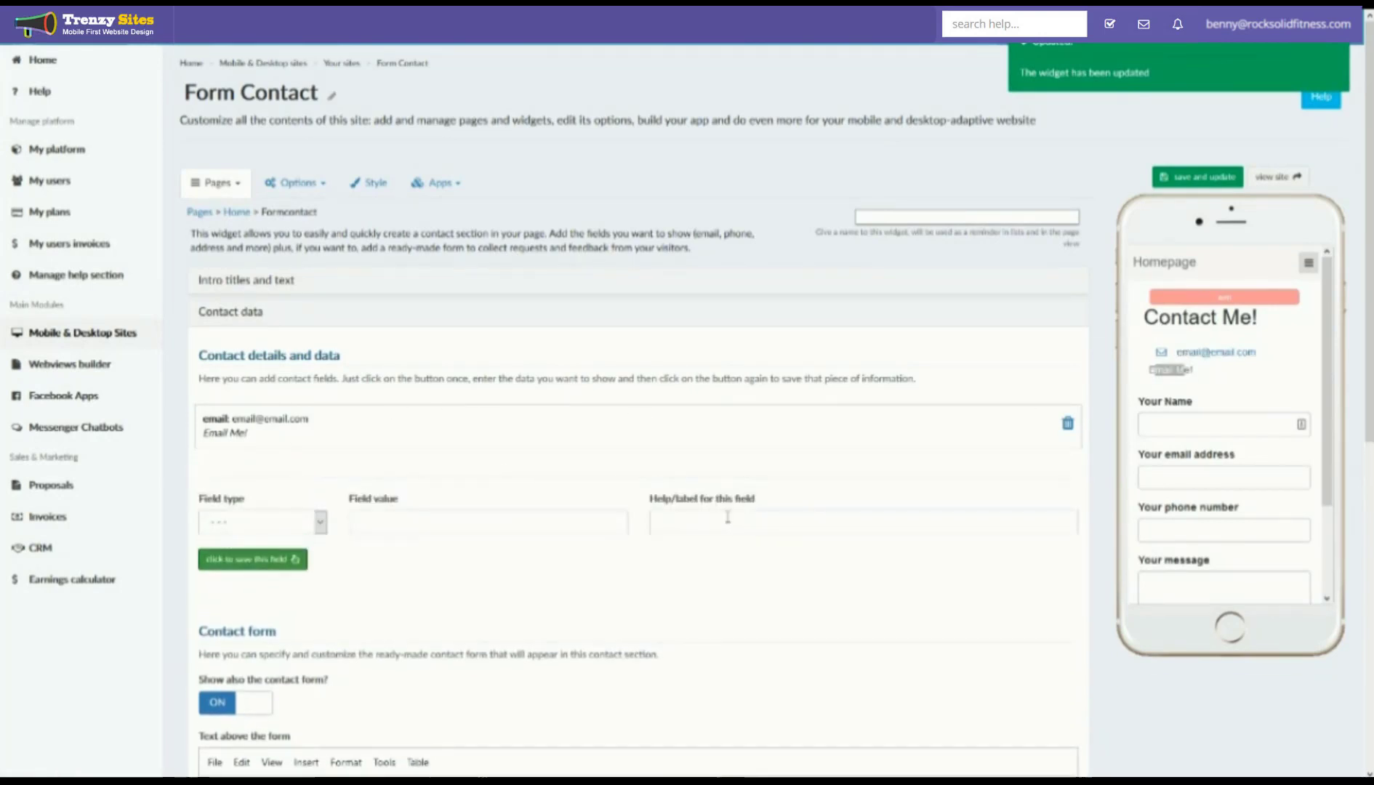
Step: Test the email link in the phone preview and close the Mail app and its account dialog
left_click(1209, 354)
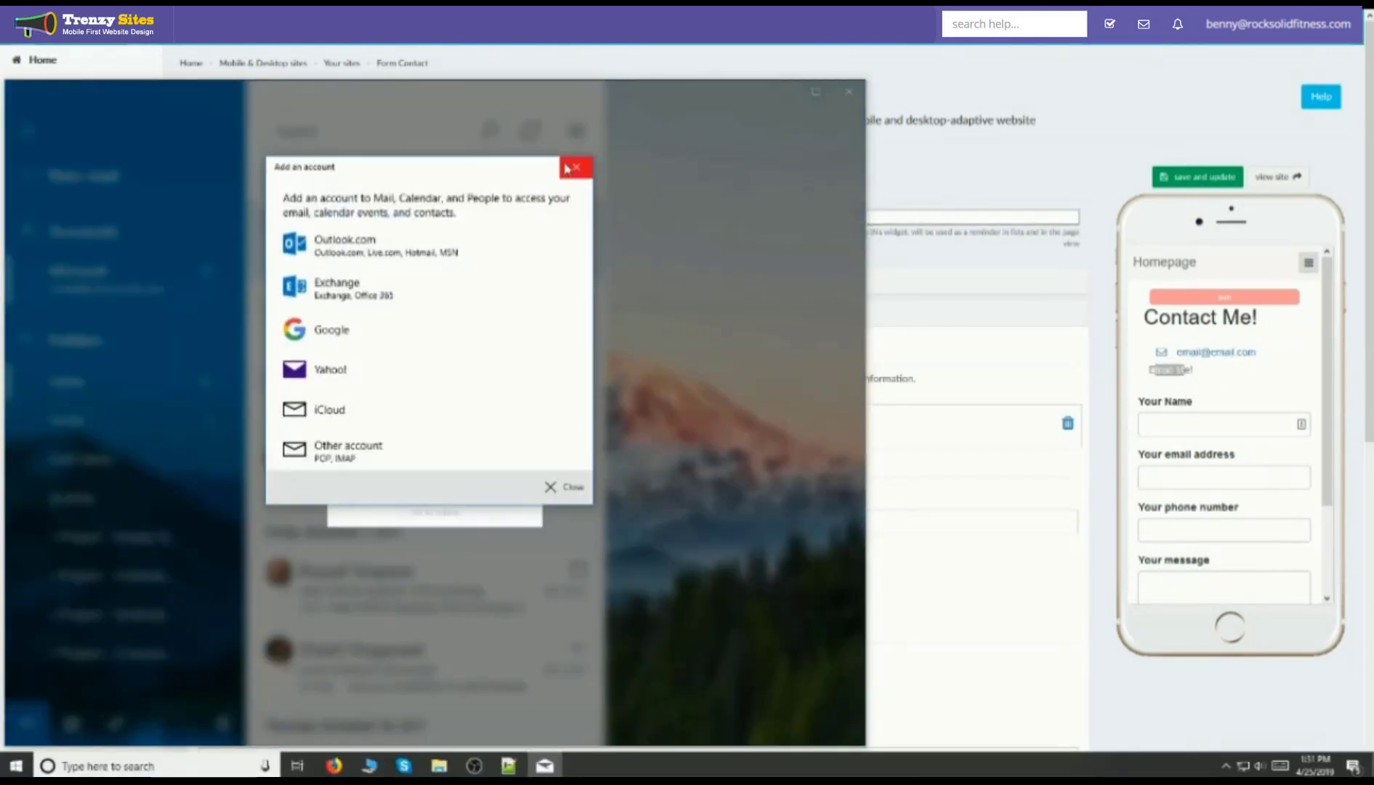
left_click(572, 160)
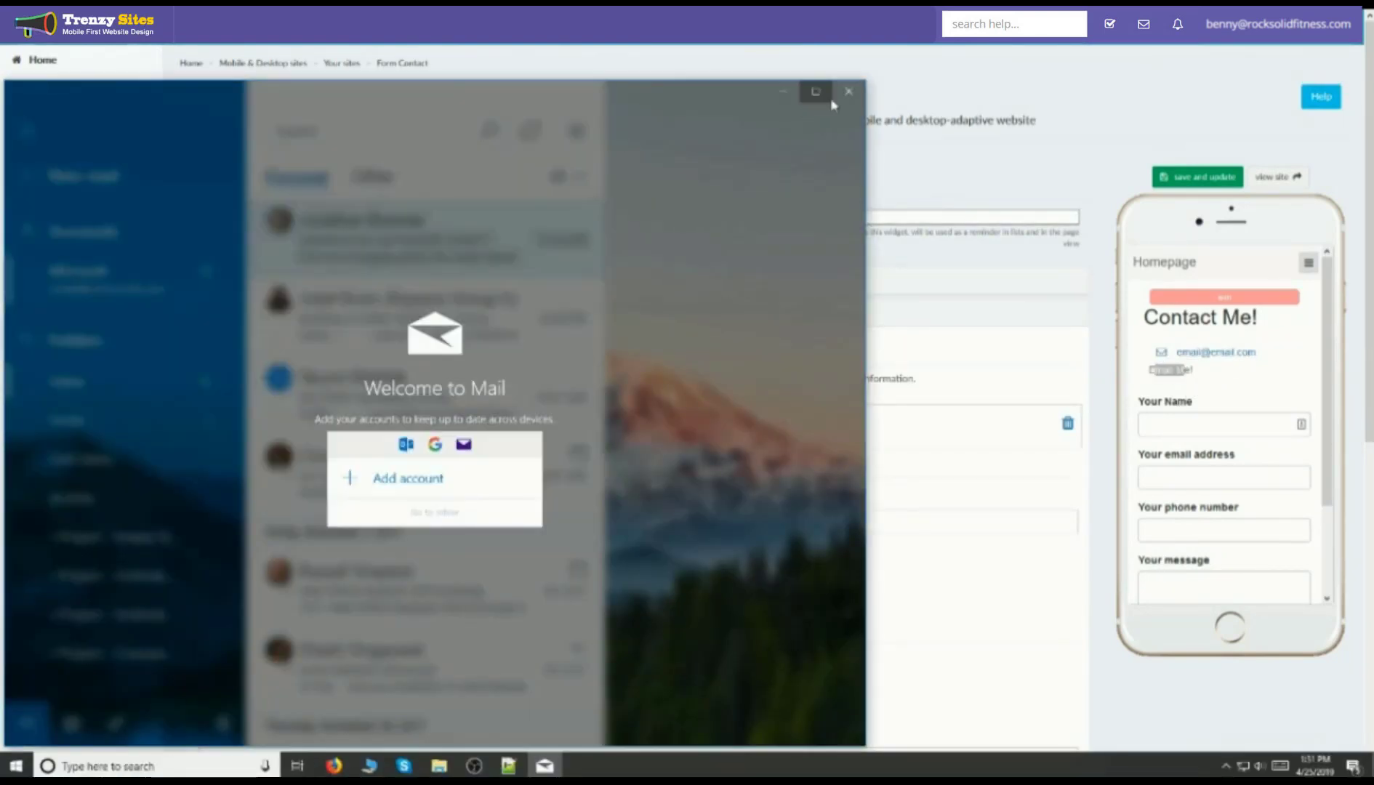
left_click(856, 93)
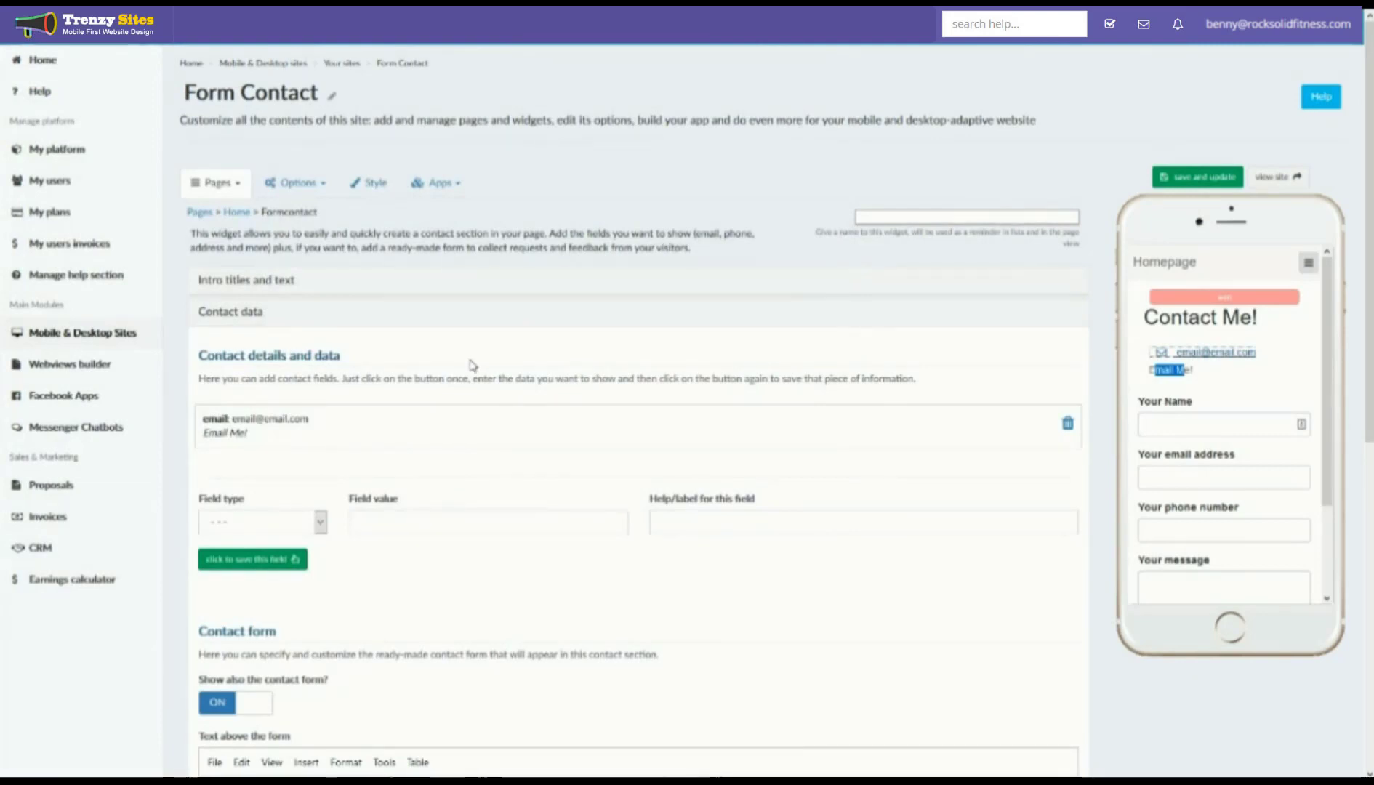
Step: Fill in the new contact field as a phone field with the contact's phone number and the label "Call Me!", and save it
left_click(282, 523)
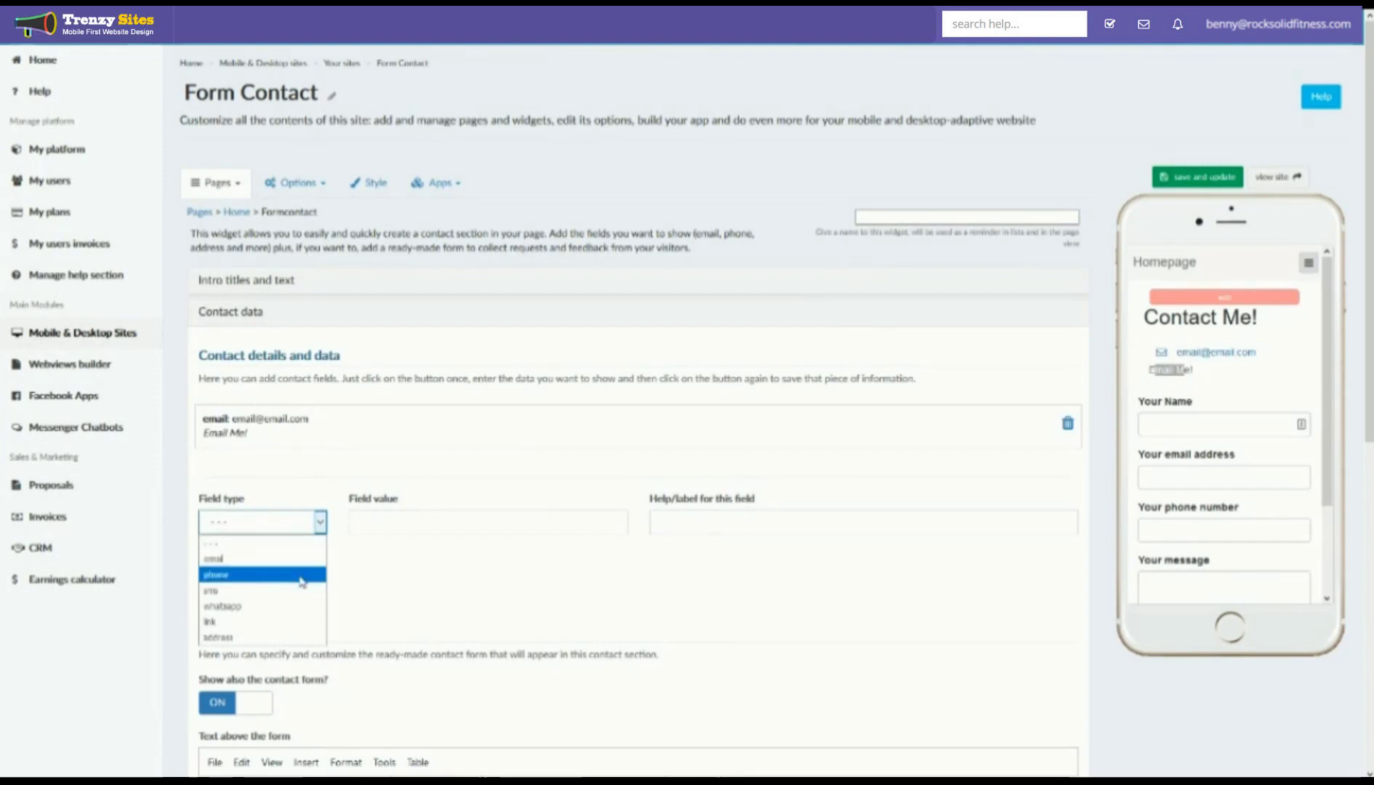
left_click(302, 582)
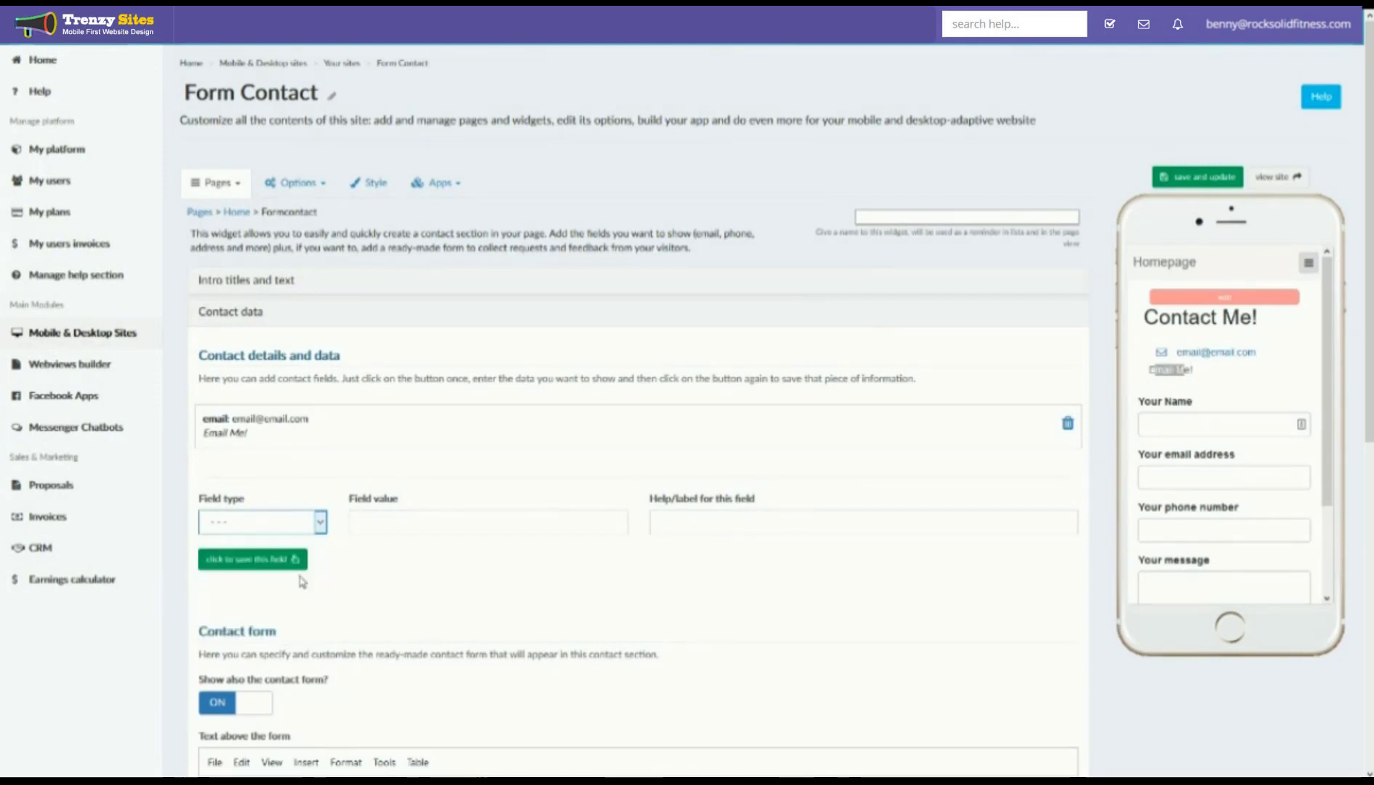
left_click(412, 522)
type("12")
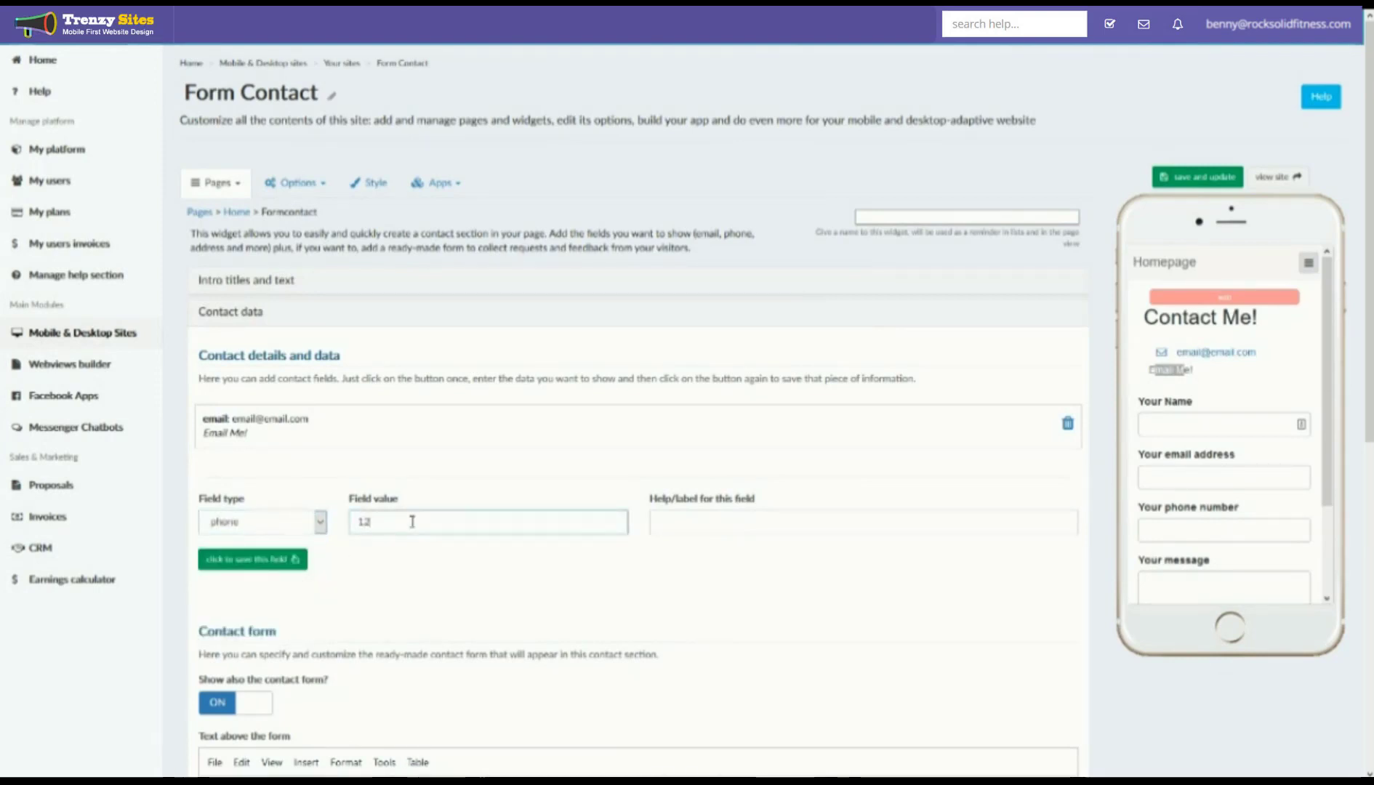
type("3456789")
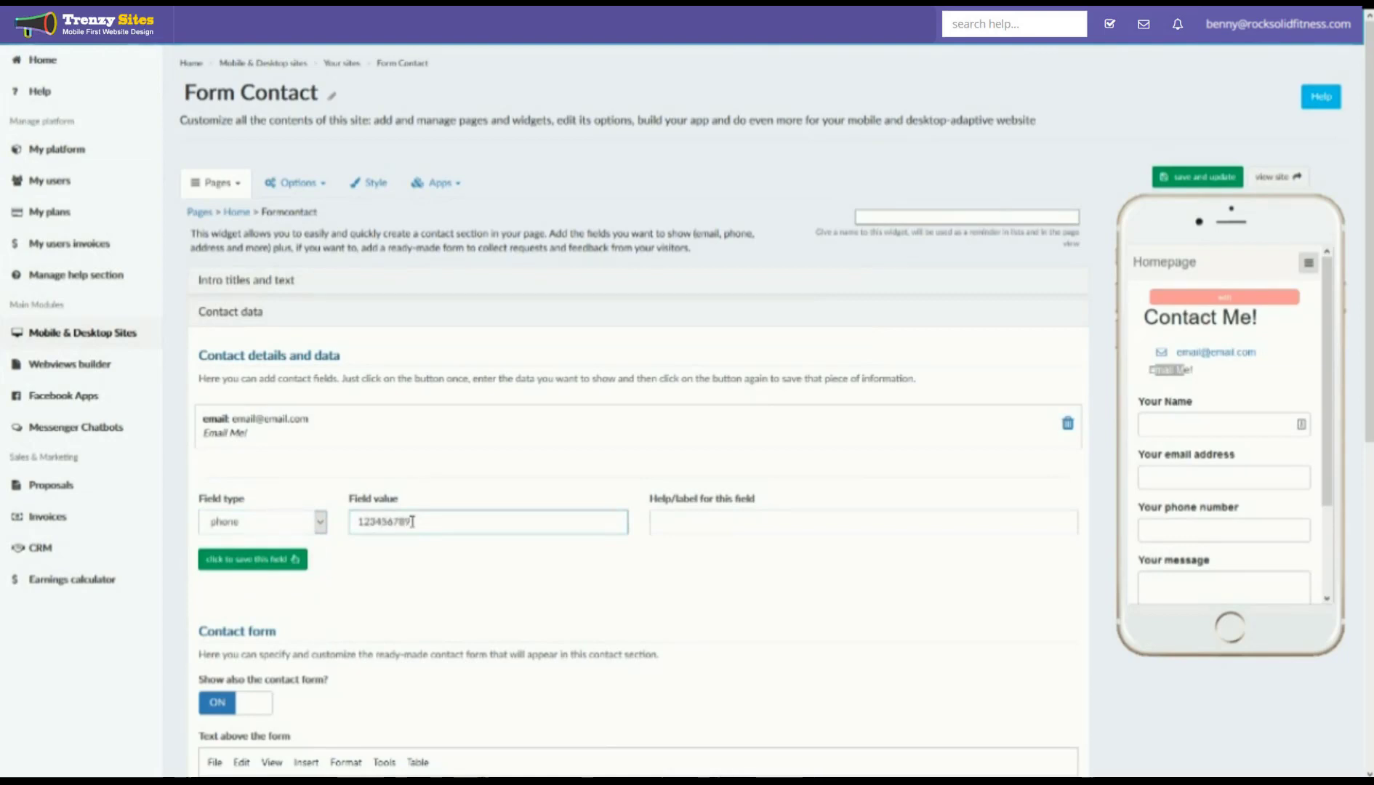
left_click(707, 525)
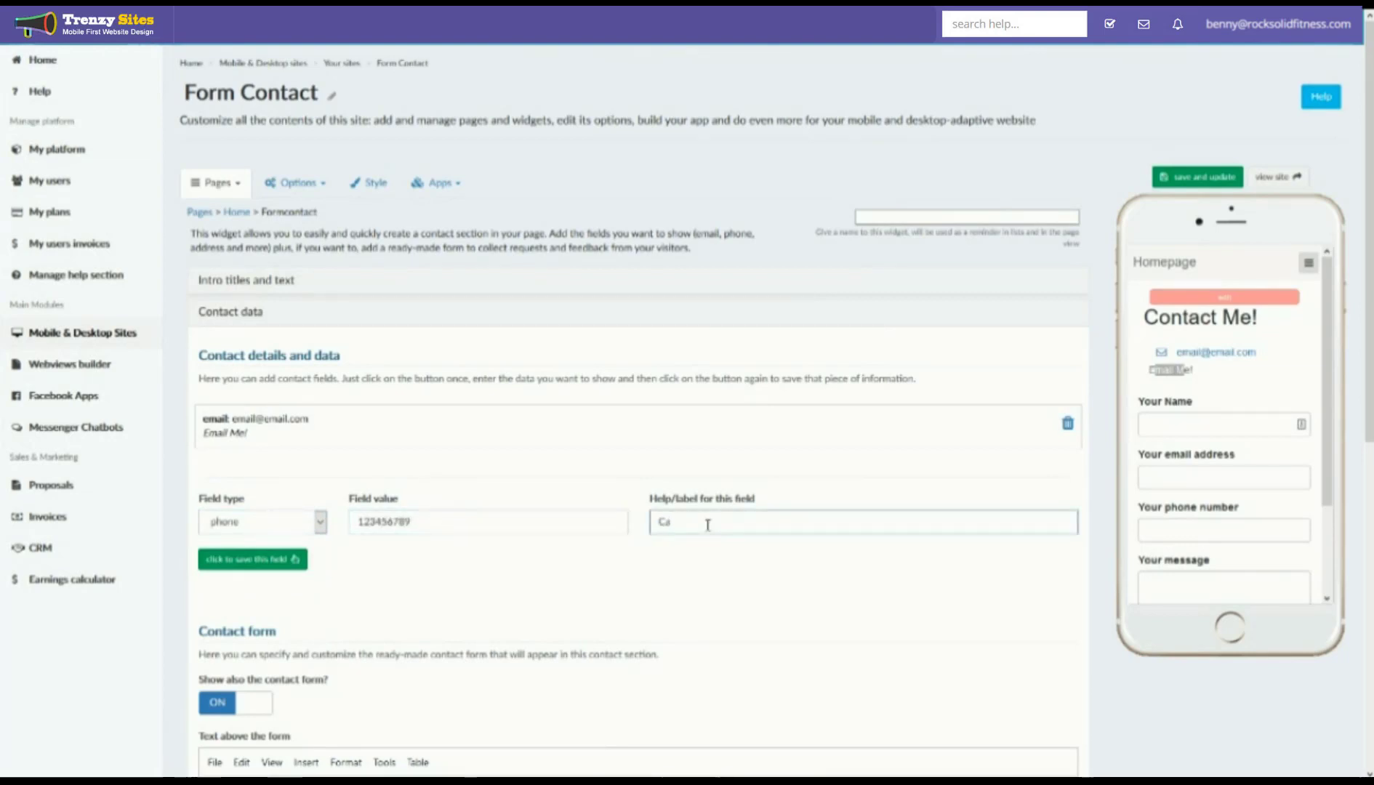
type("Call Me!")
left_click(291, 560)
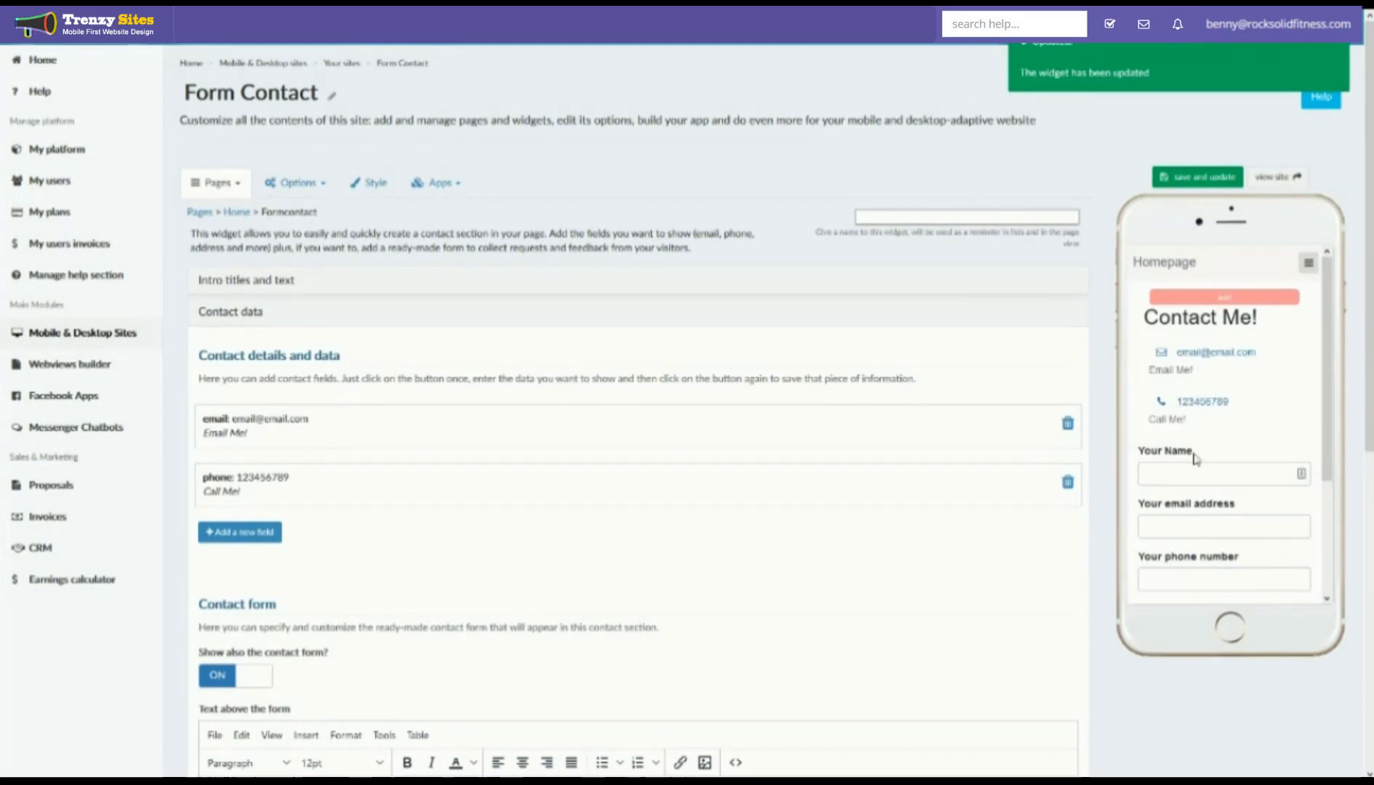
left_click(229, 538)
left_click(255, 581)
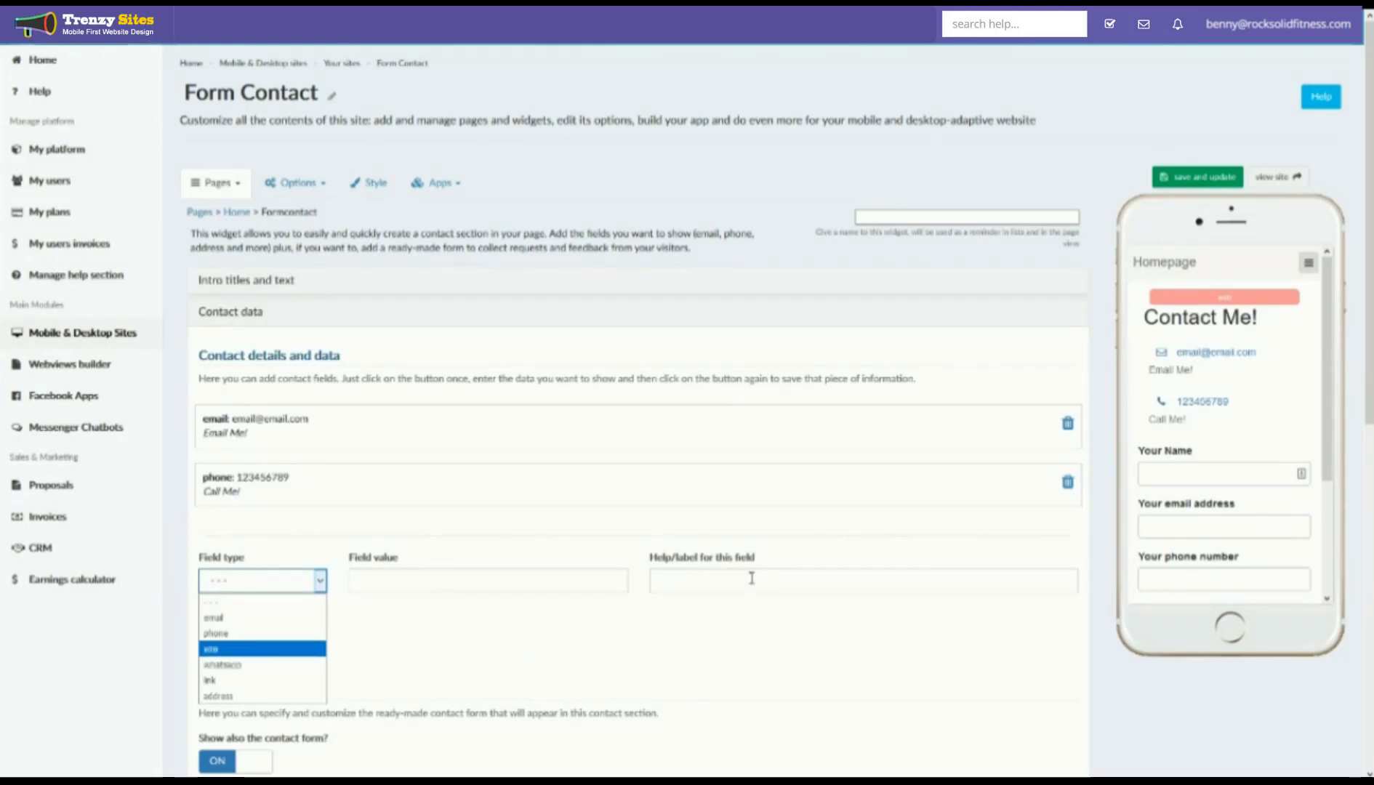
left_click(233, 681)
left_click(438, 582)
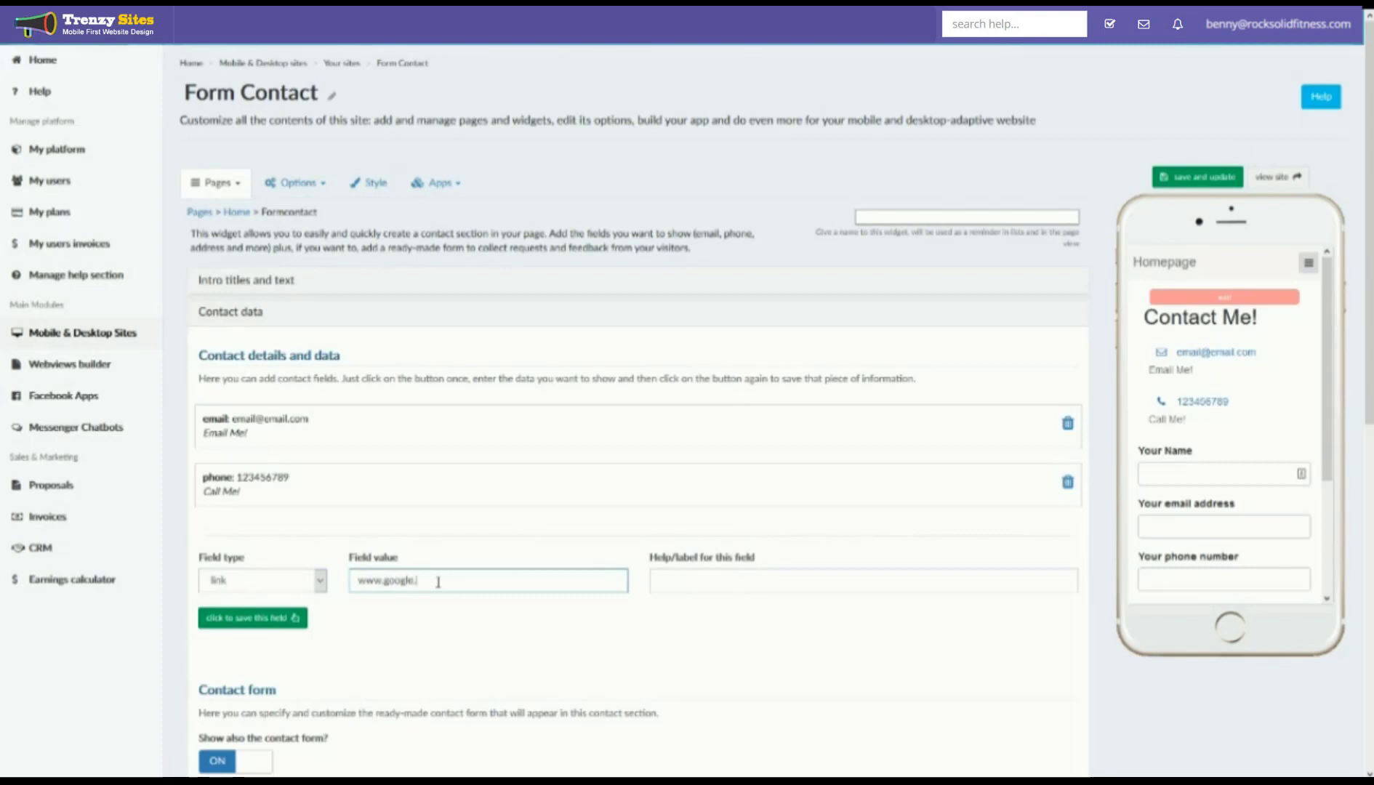
key("Tab")
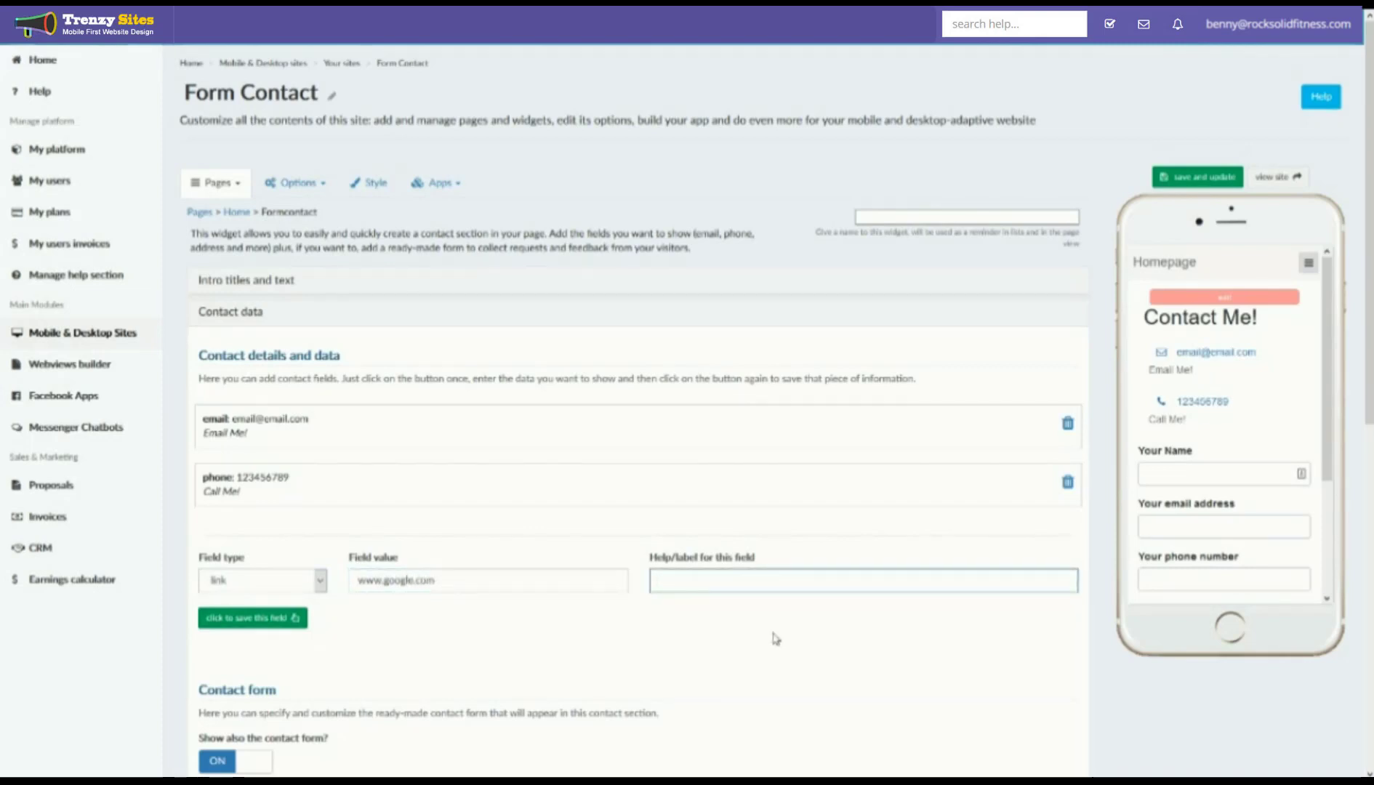
type("google")
left_click(274, 625)
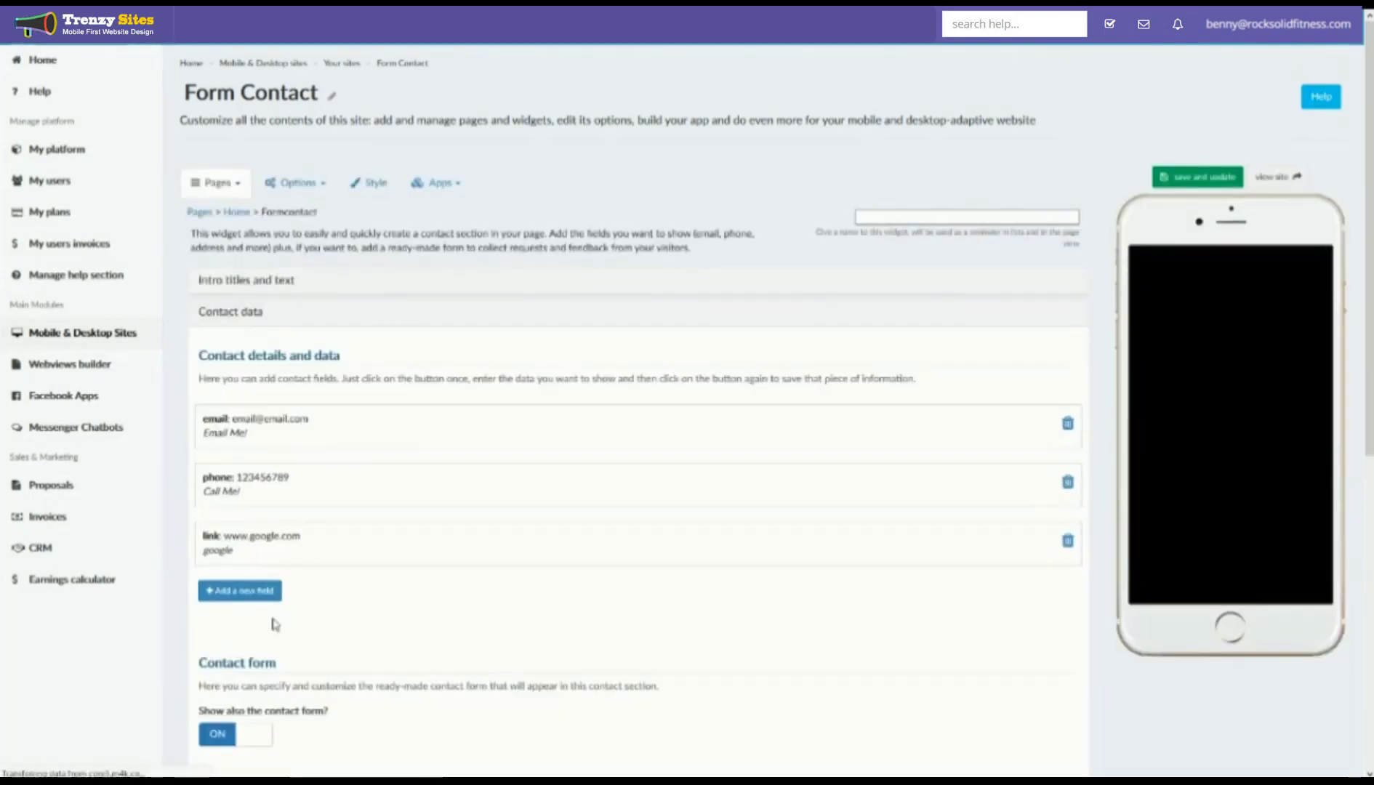
left_click(270, 615)
left_click(262, 639)
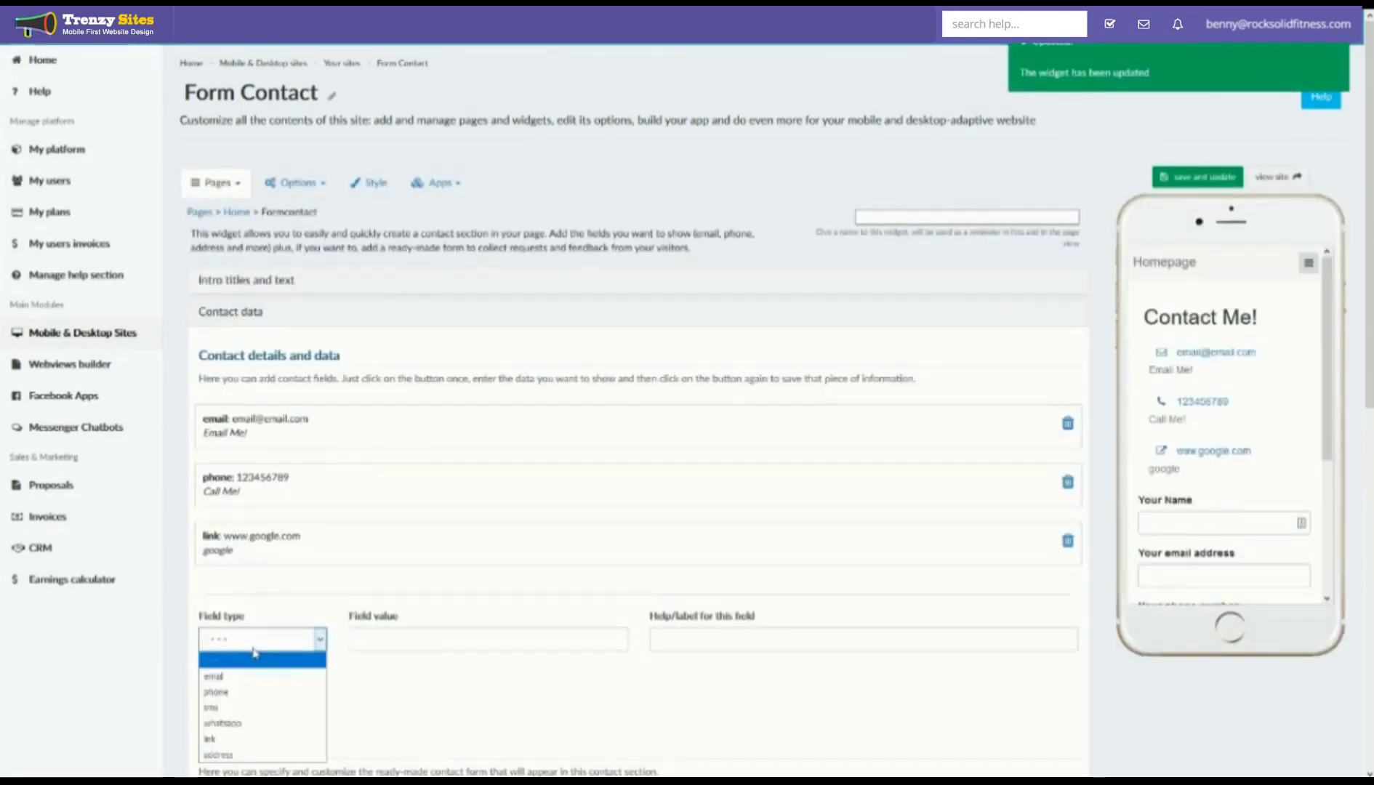
left_click(257, 652)
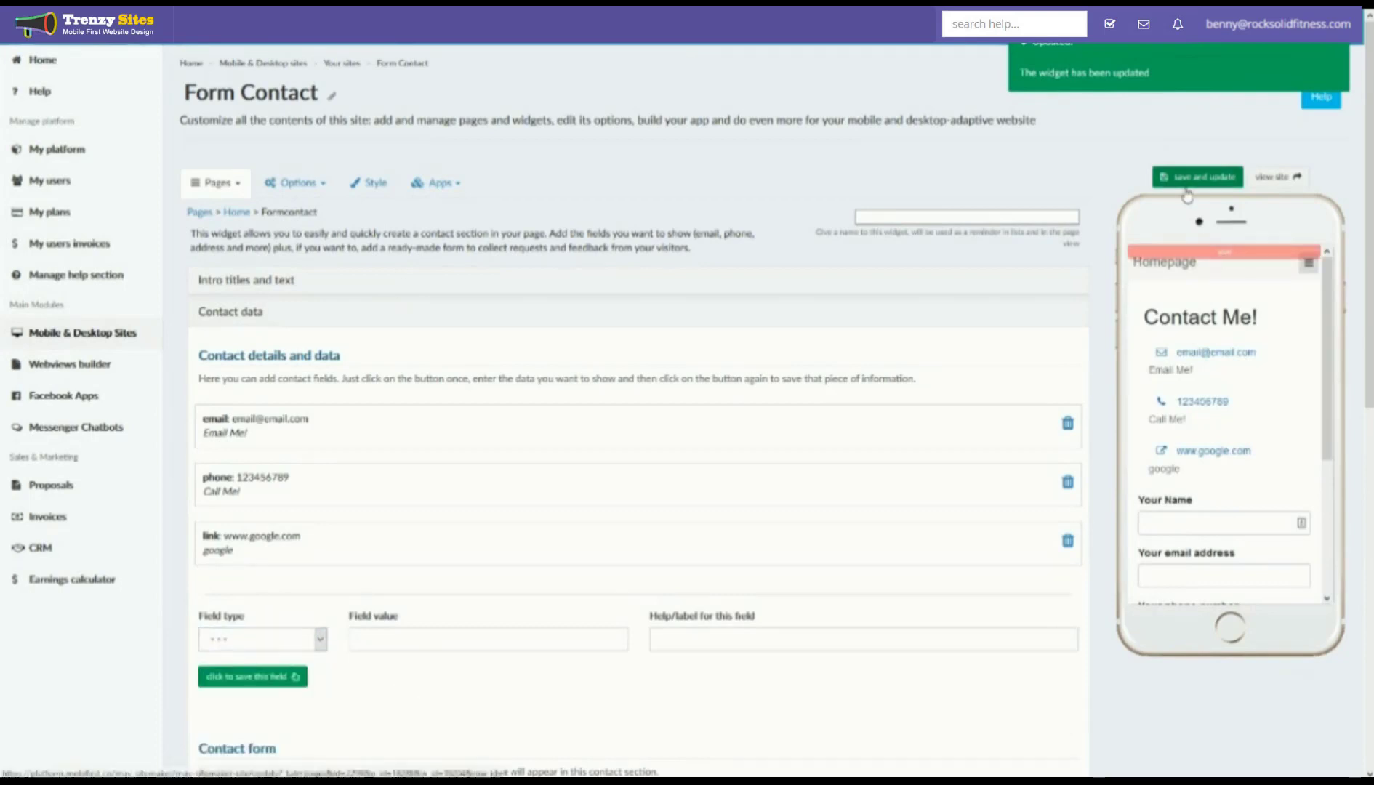
left_click(1197, 176)
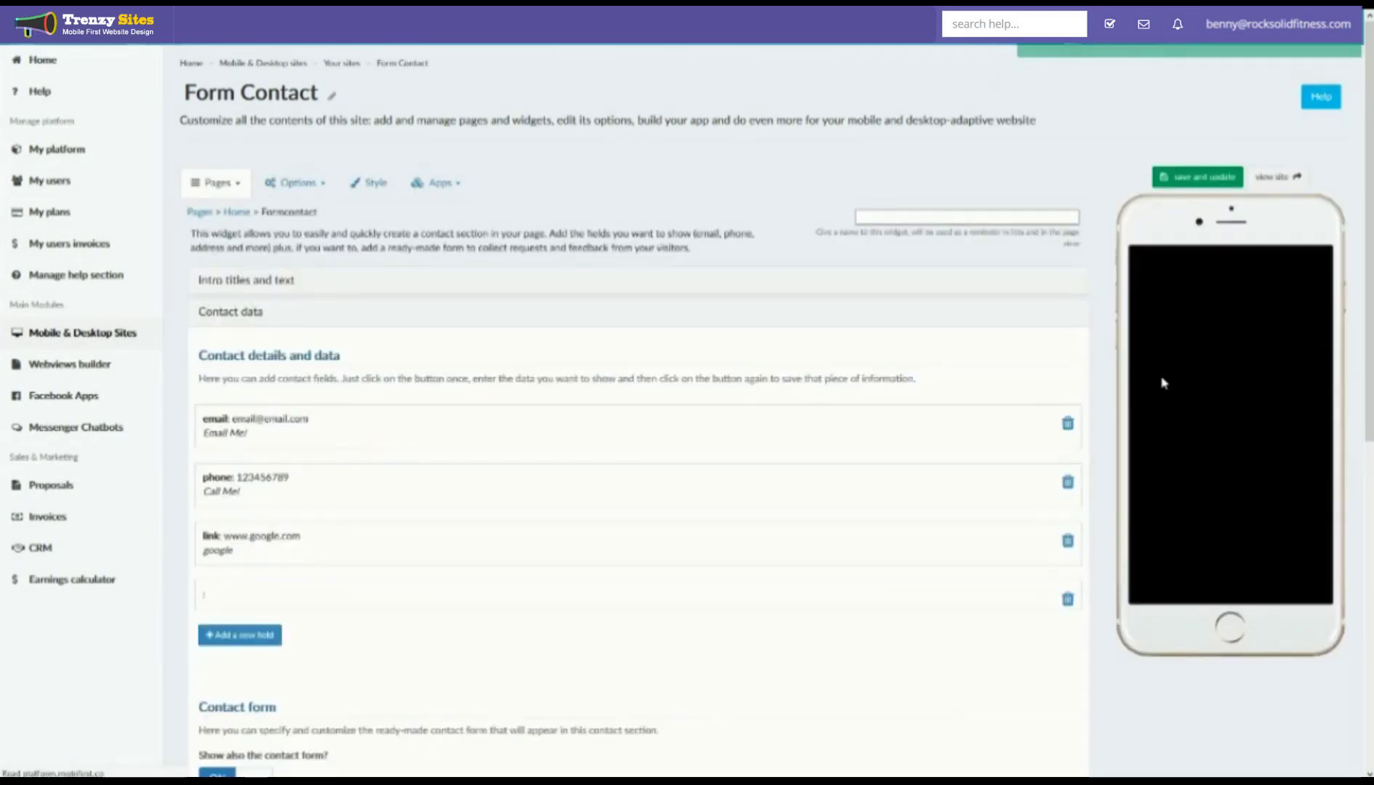
left_click(1068, 598)
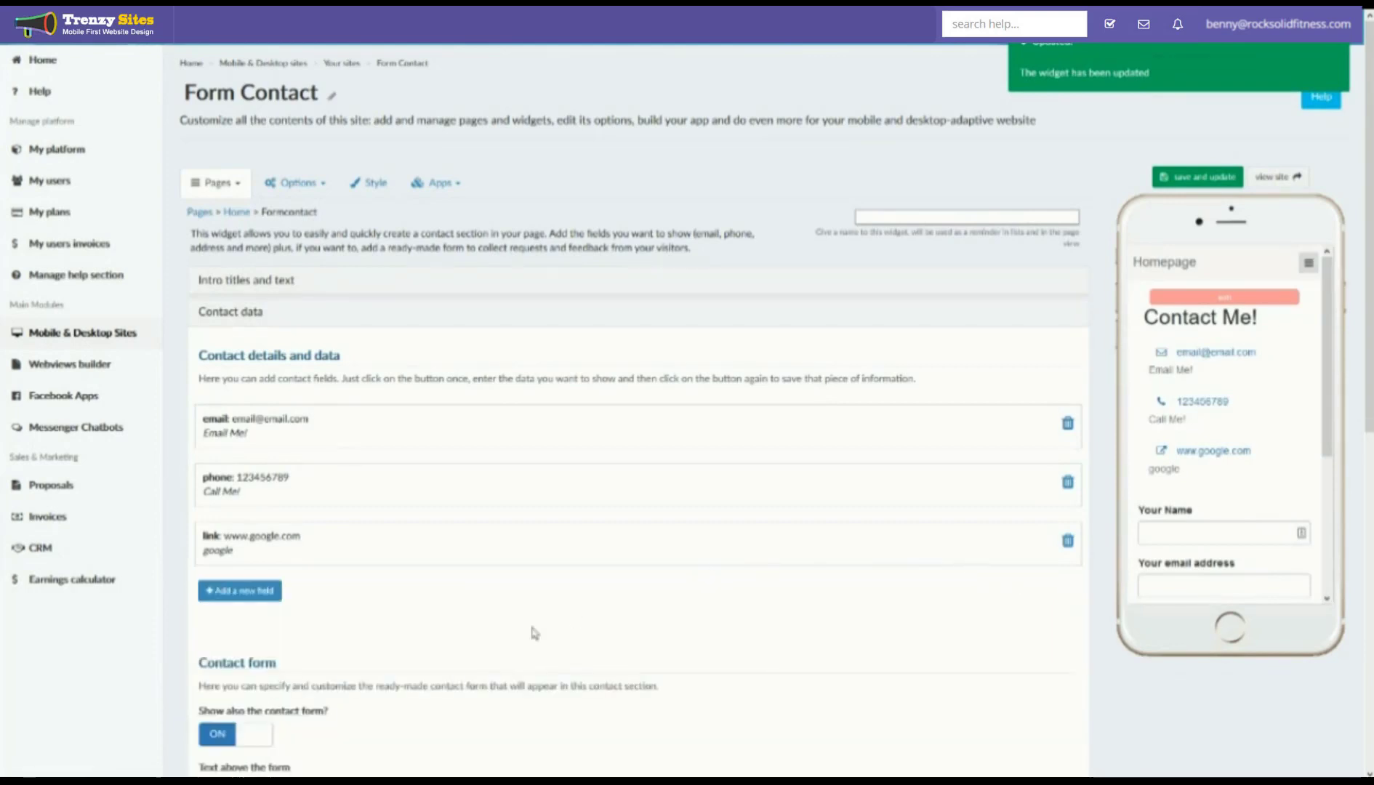
Step: Check the contact form in the phone preview, turn the form off in the widget's contact data and save the widget
scroll(247, 708, "down", 1)
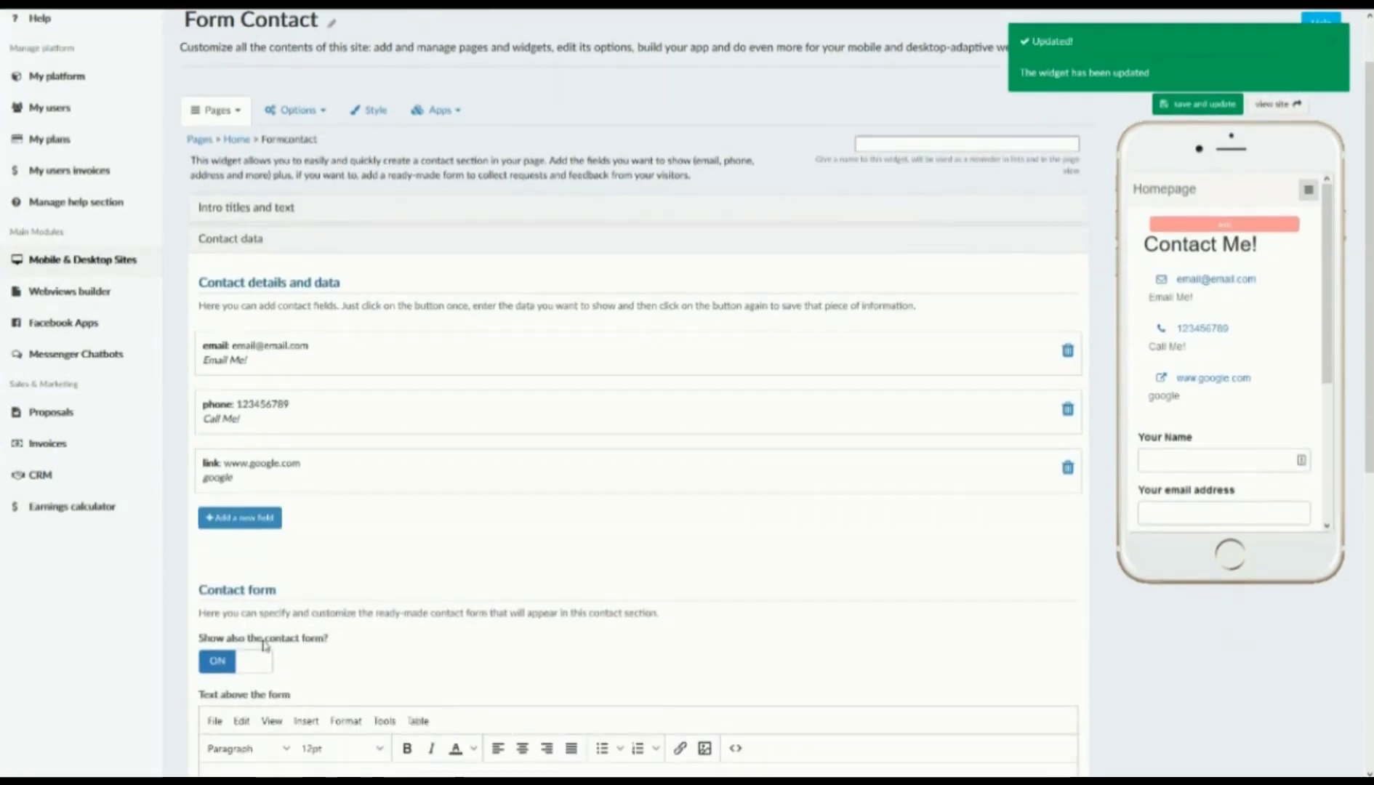
scroll(1256, 414, "down", 3)
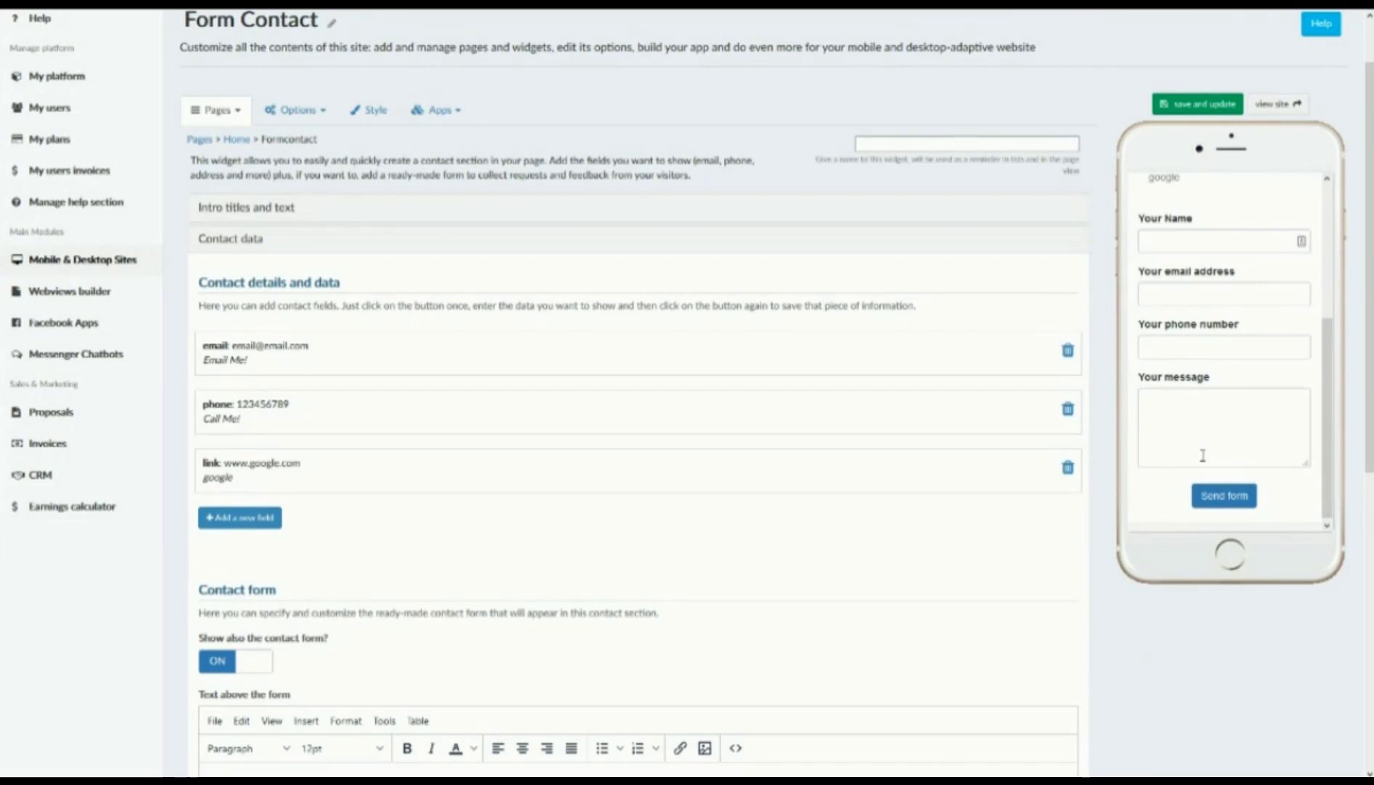
scroll(1203, 447, "up", 3)
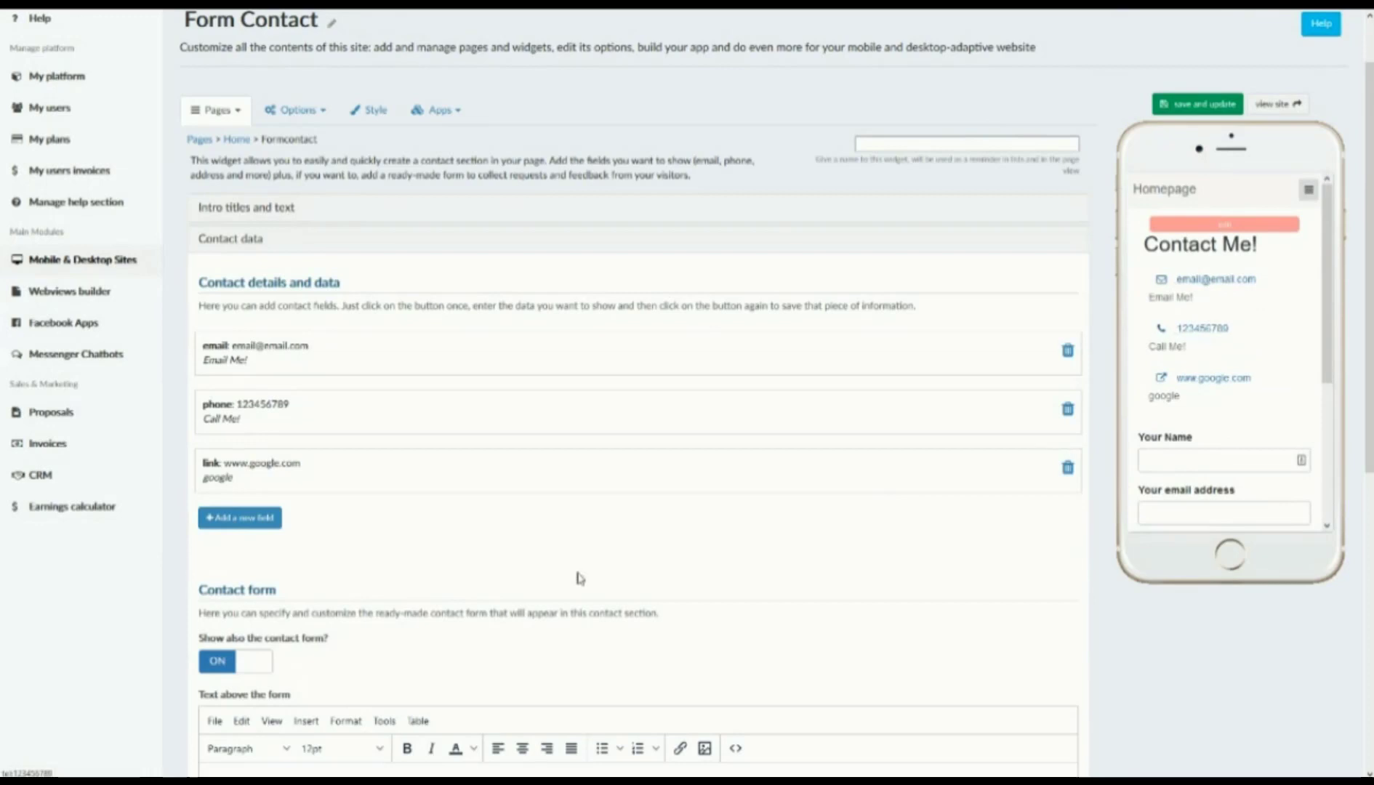
left_click(250, 661)
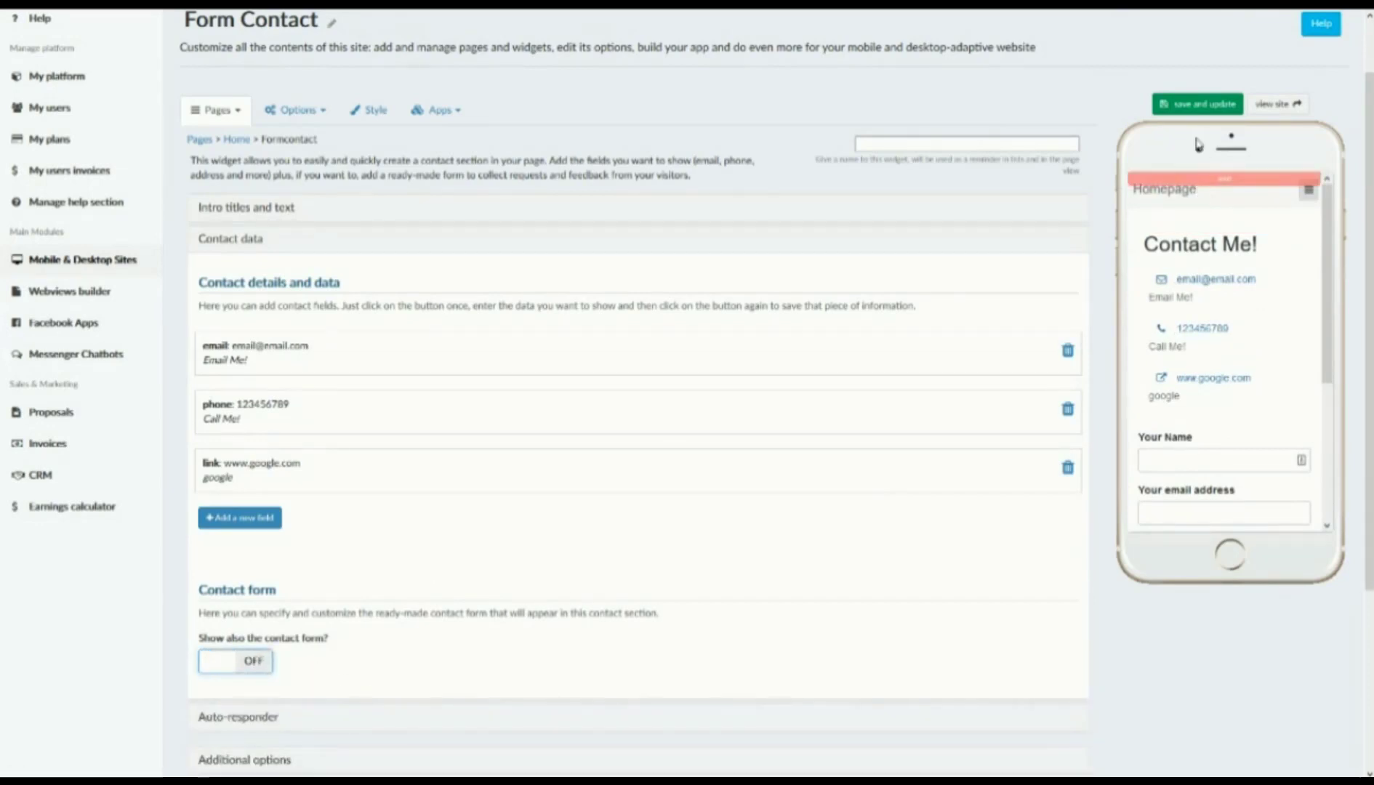
left_click(1183, 106)
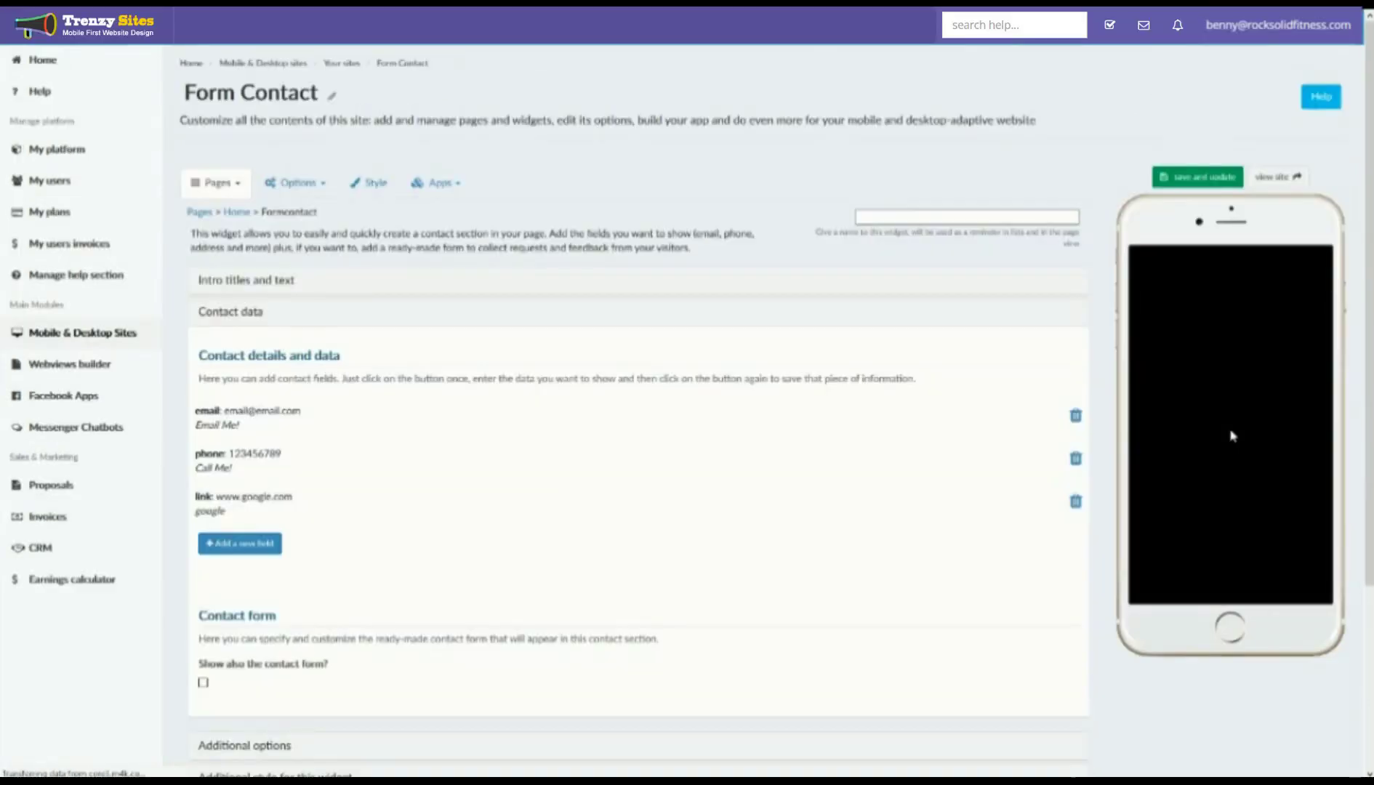
scroll(1233, 452, "down", 1)
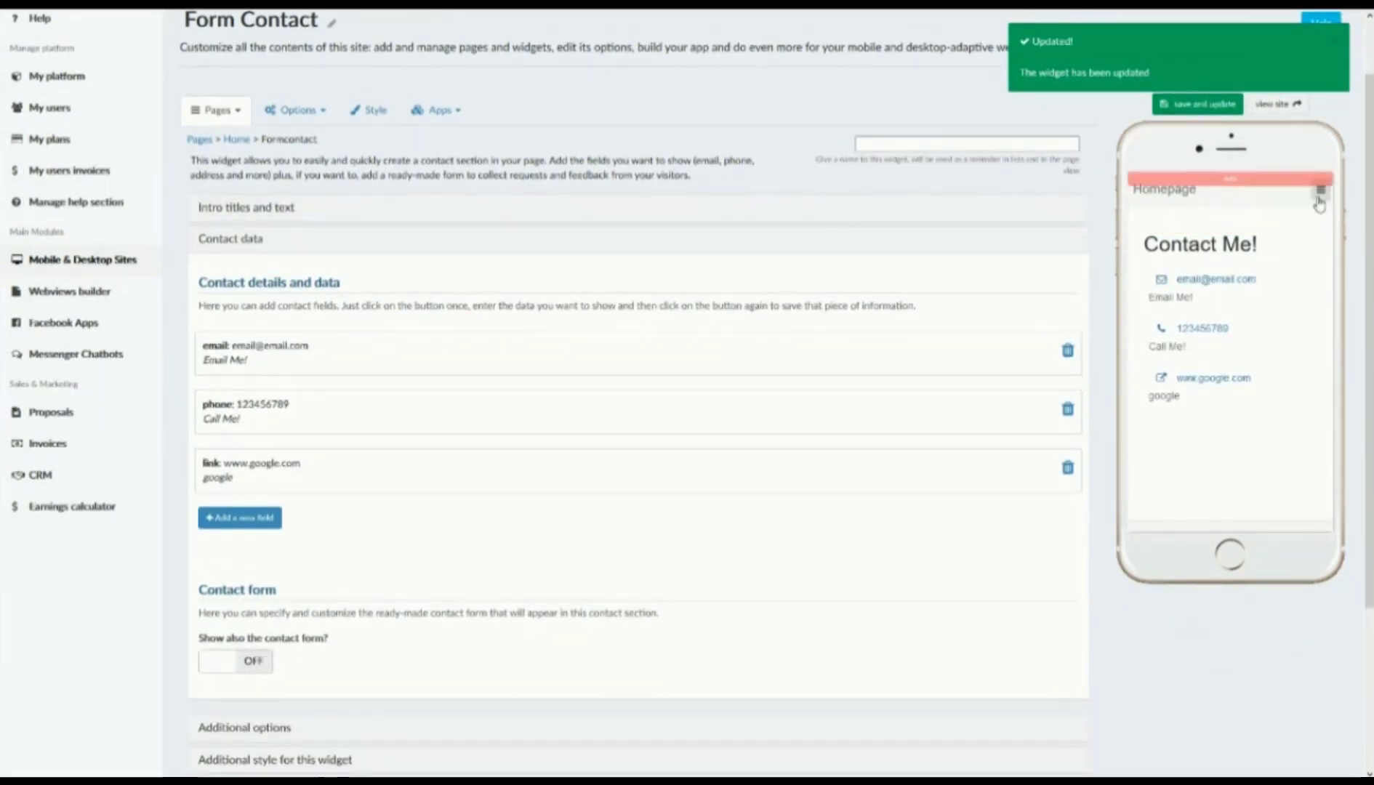
Step: Test the phone number link in the phone preview and close the application launch dialog
left_click(1216, 334)
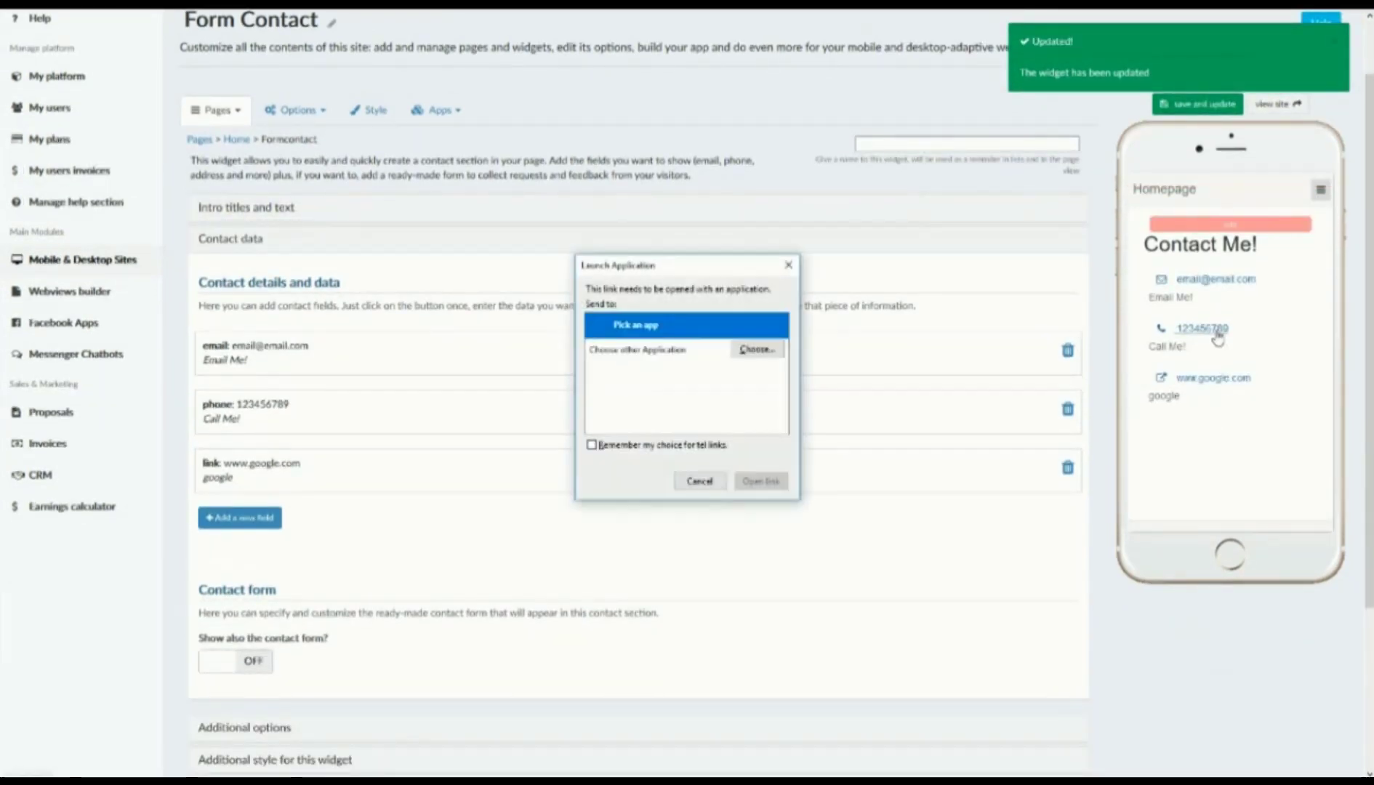
left_click(786, 267)
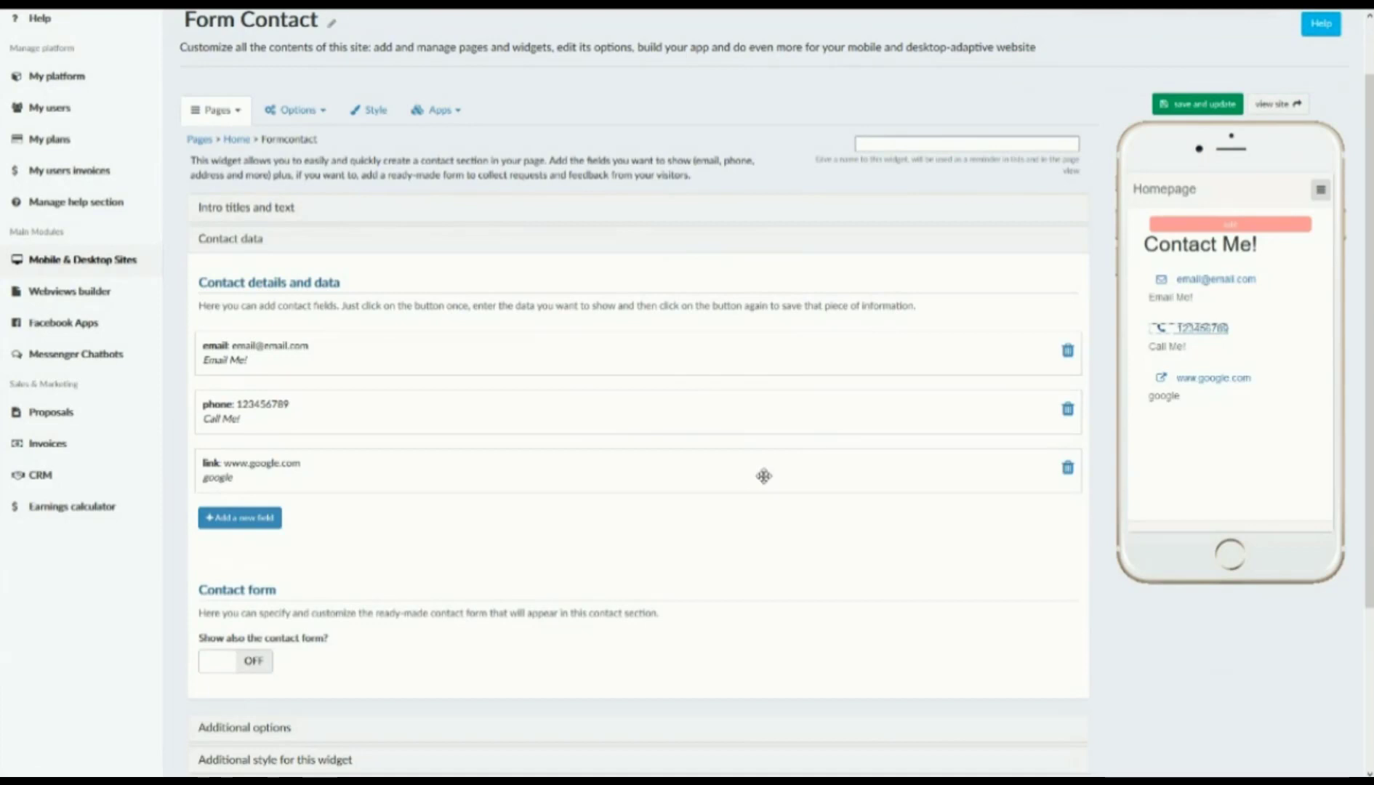
Step: Turn the widget's contact form back on, save the widget and check the form in the phone preview
left_click(260, 663)
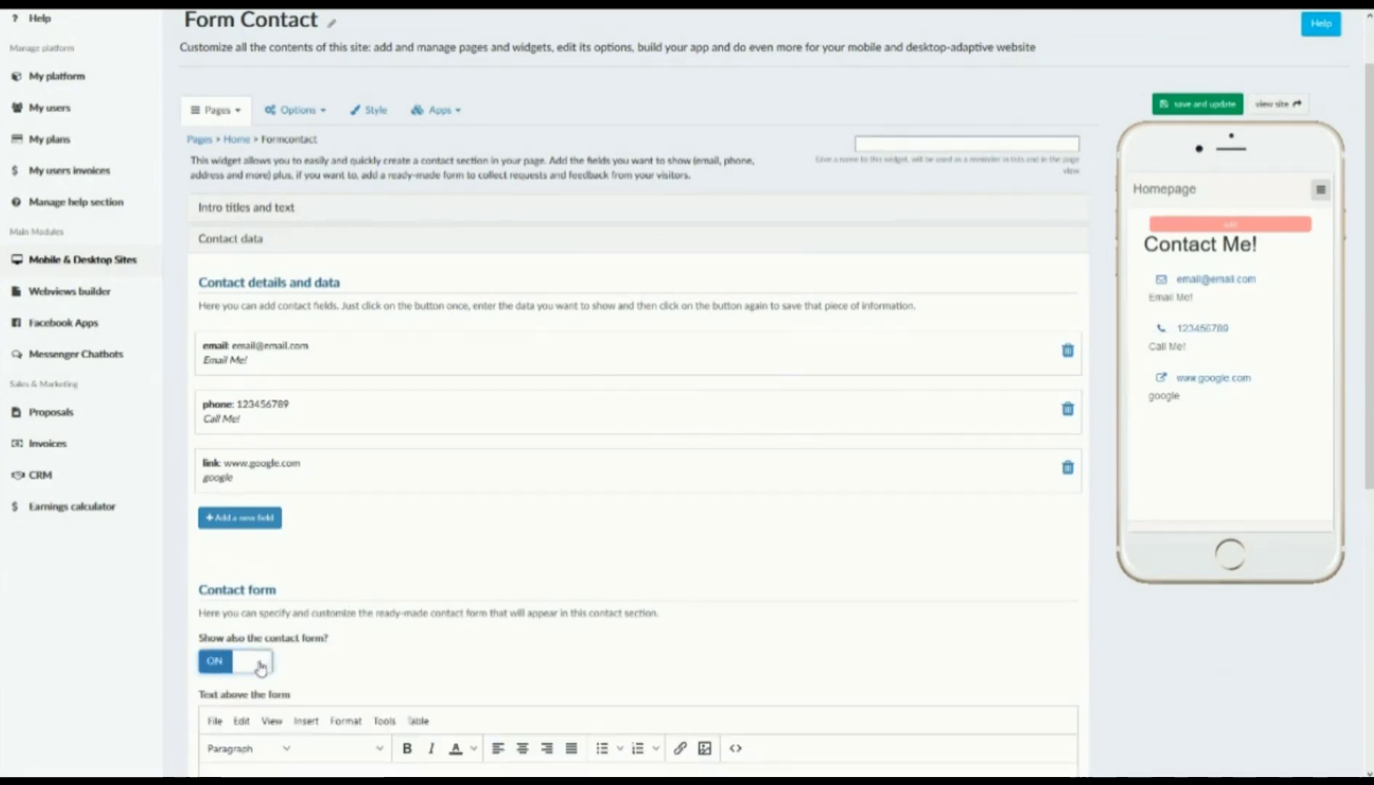
left_click(1206, 109)
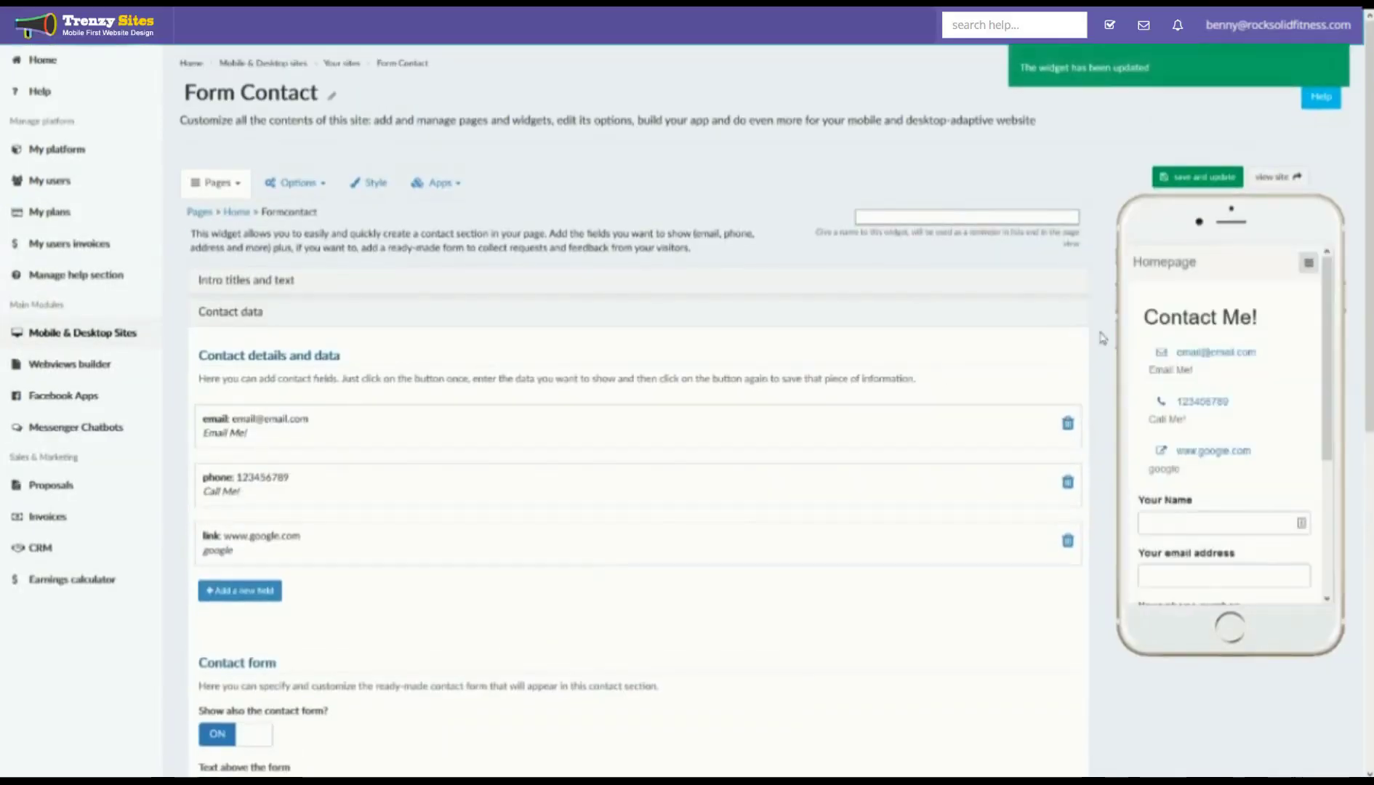
scroll(1102, 339, "down", 2)
scroll(1197, 371, "down", 3)
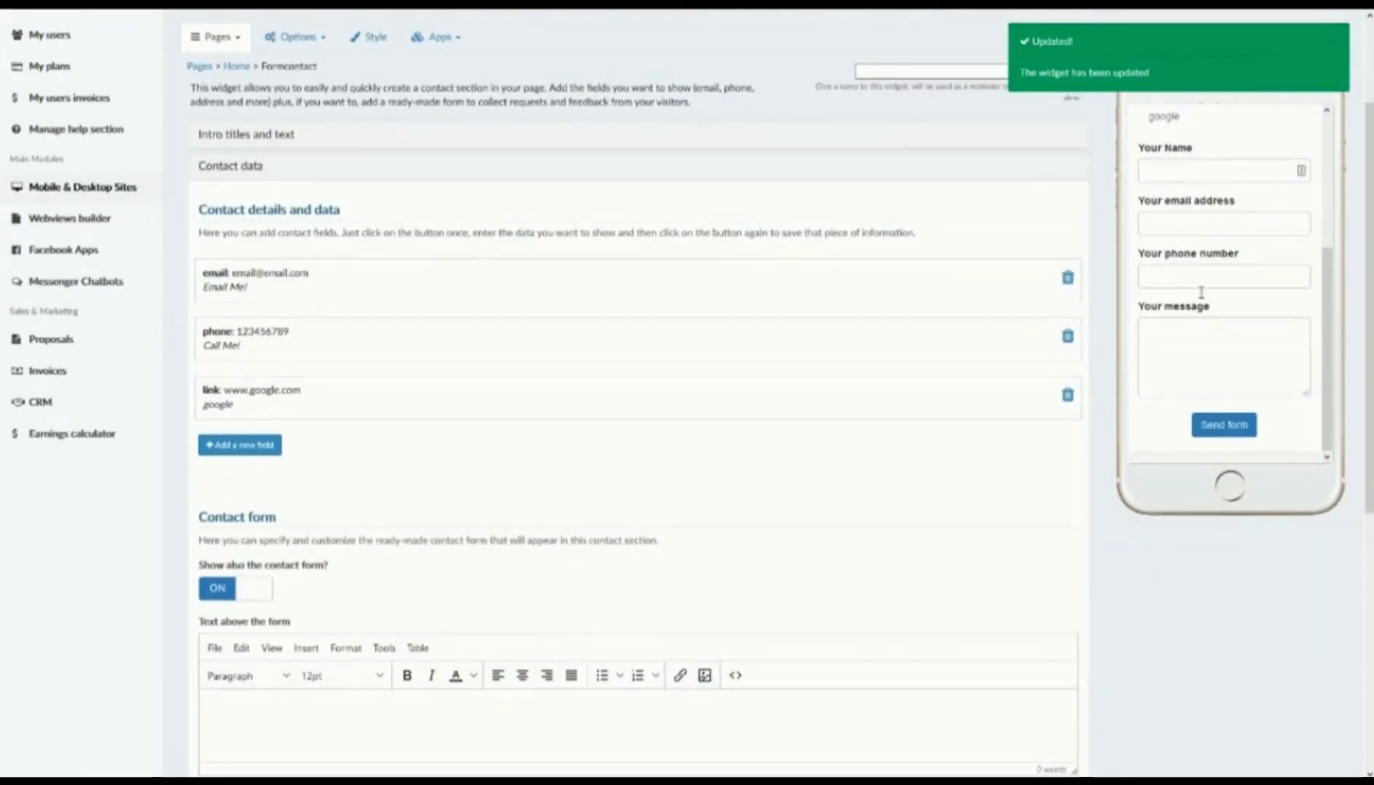
Step: Examine the contact form's settings for the text above the form, the recipient emails and the post URL
scroll(653, 354, "down", 1)
scroll(652, 353, "down", 4)
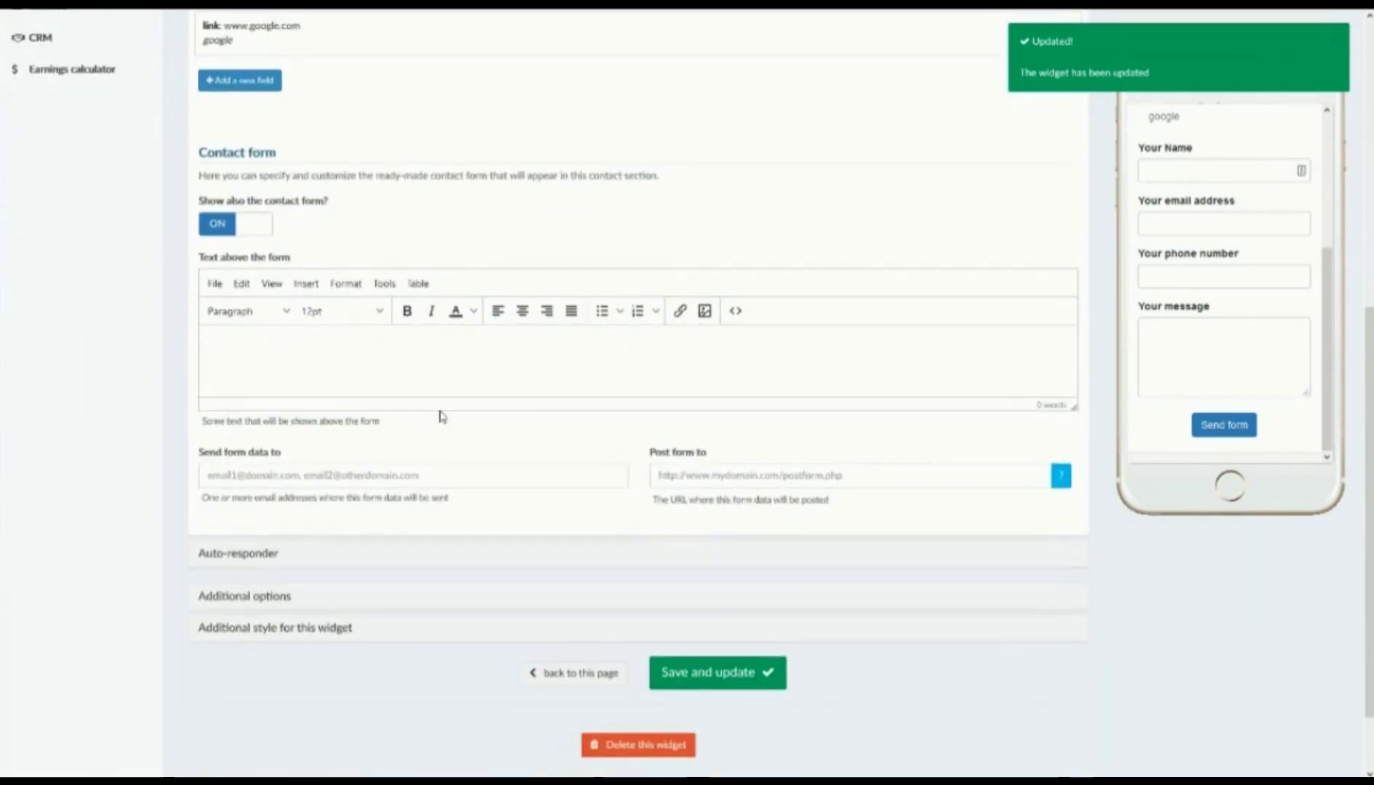
left_click(221, 481)
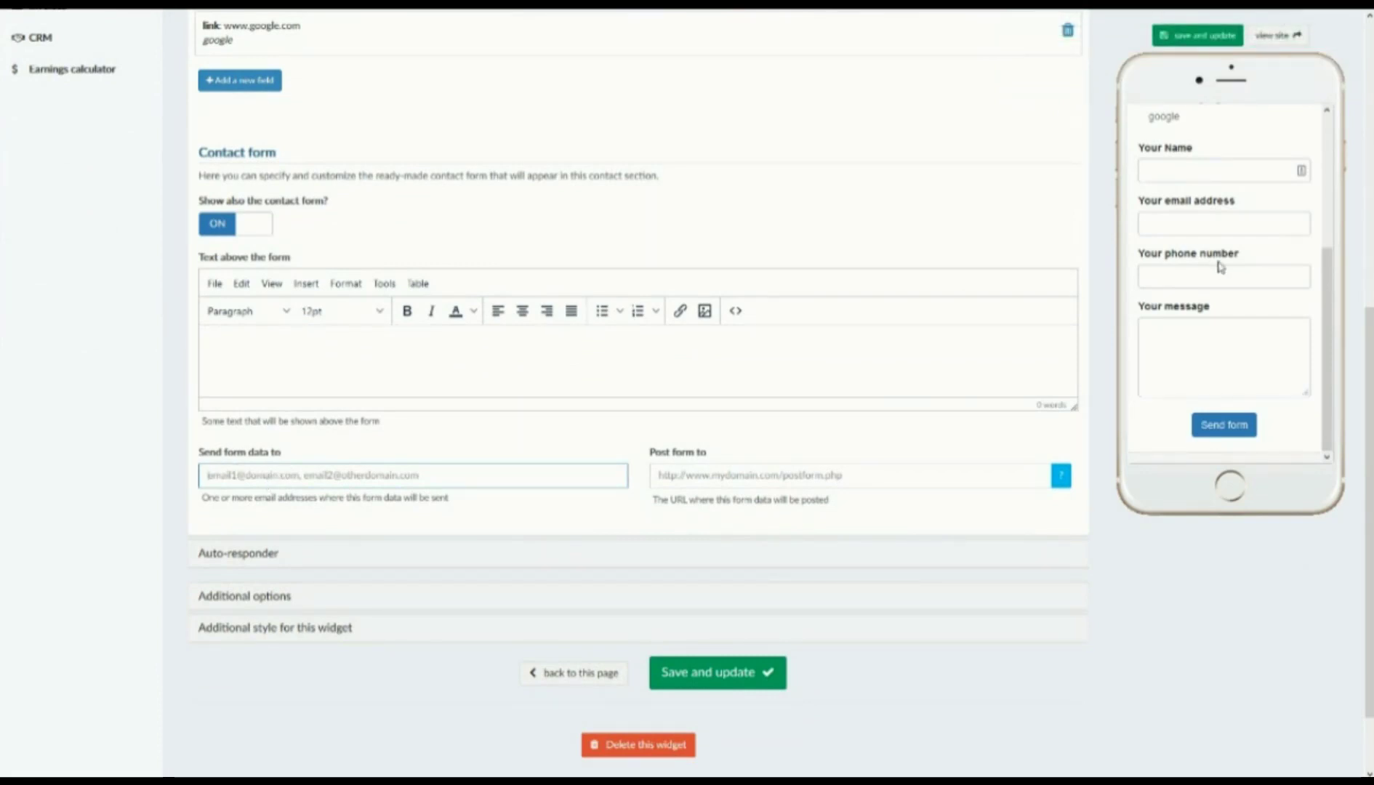
left_click(823, 477)
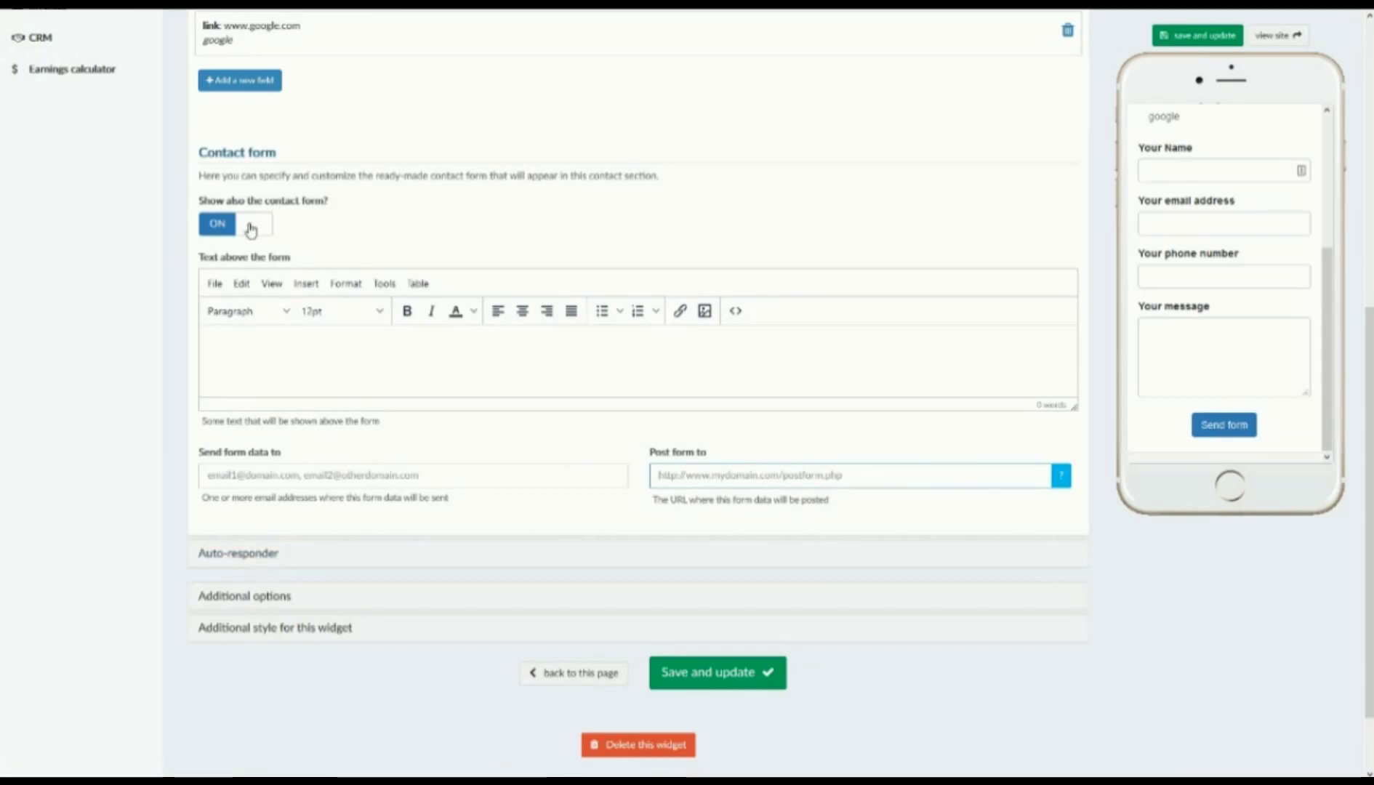
Step: Enable the auto-responder for the contact form and save the widget
left_click(238, 554)
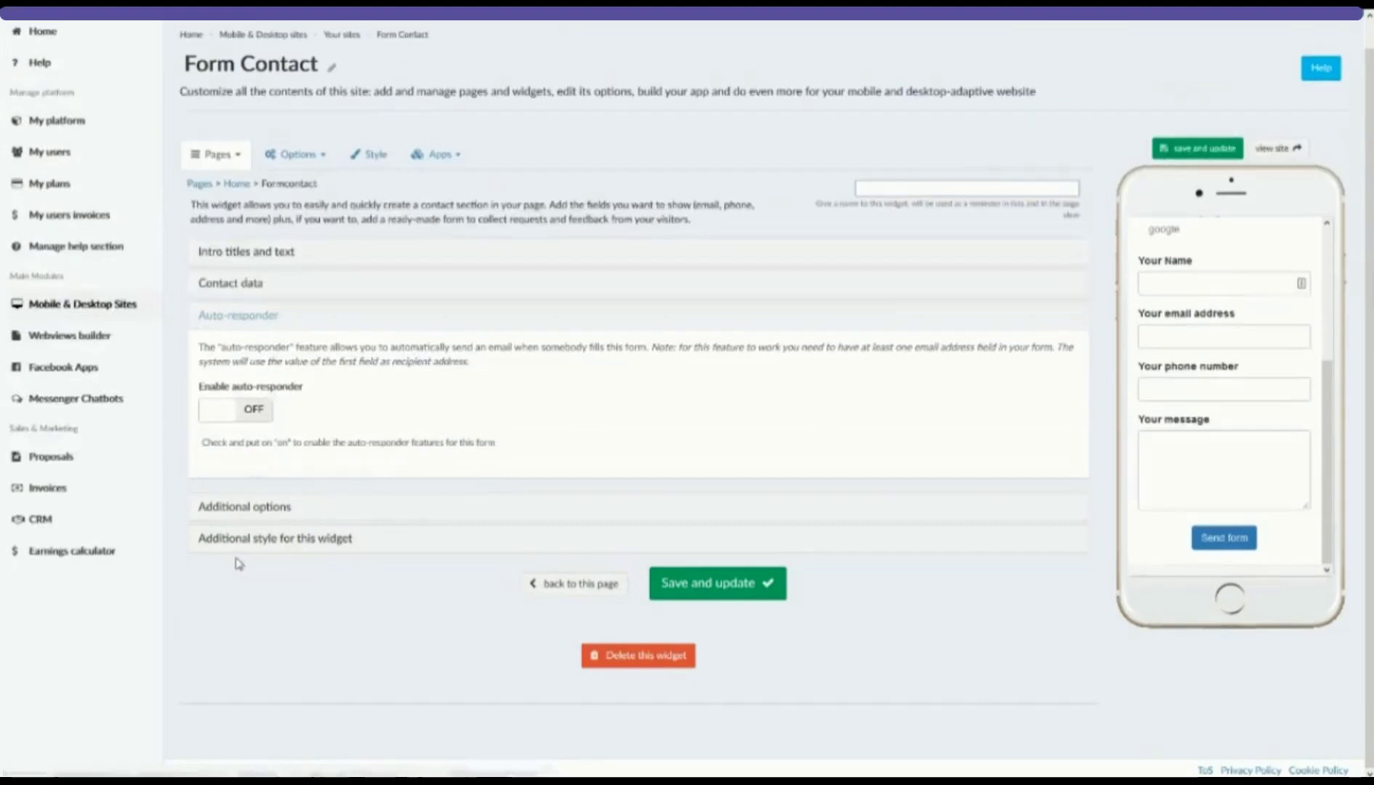
left_click(253, 412)
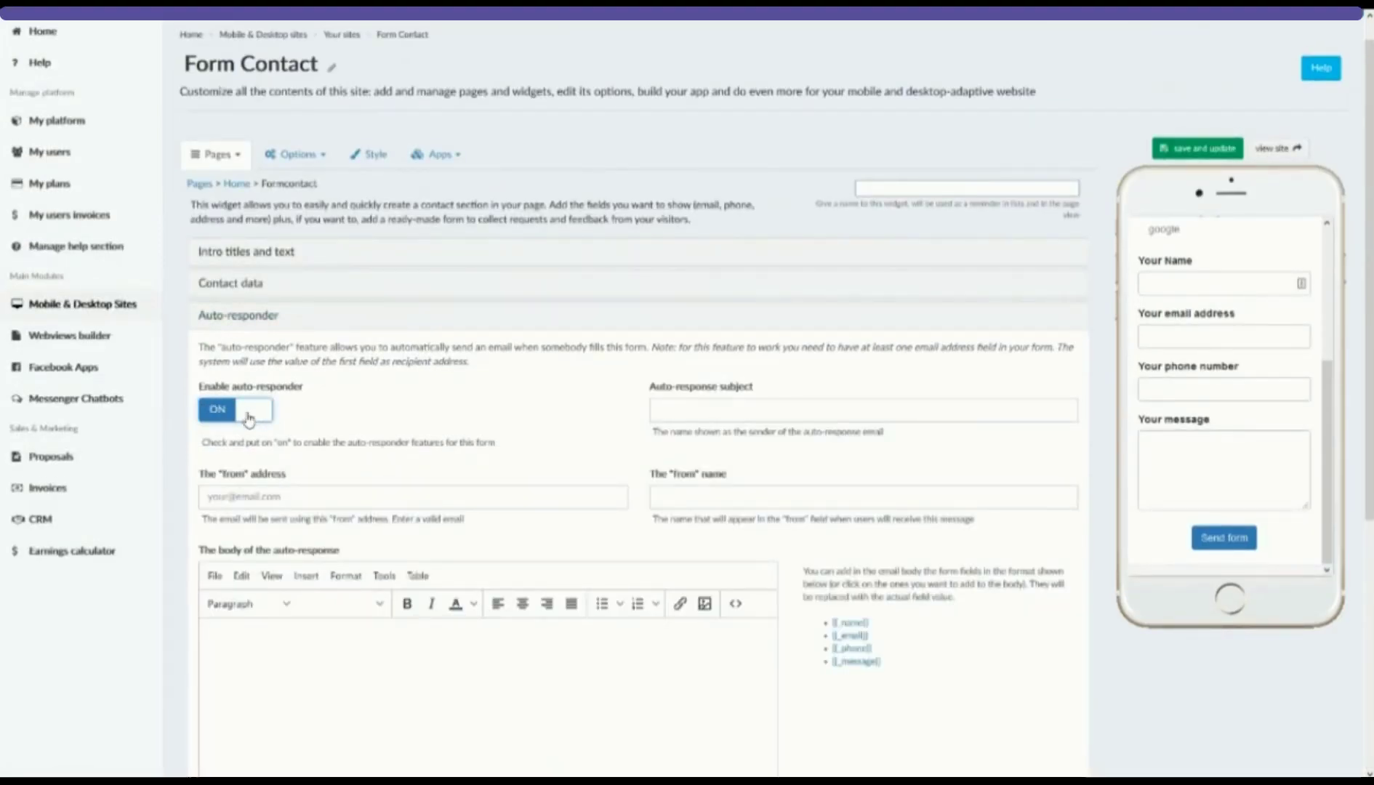
left_click(1198, 149)
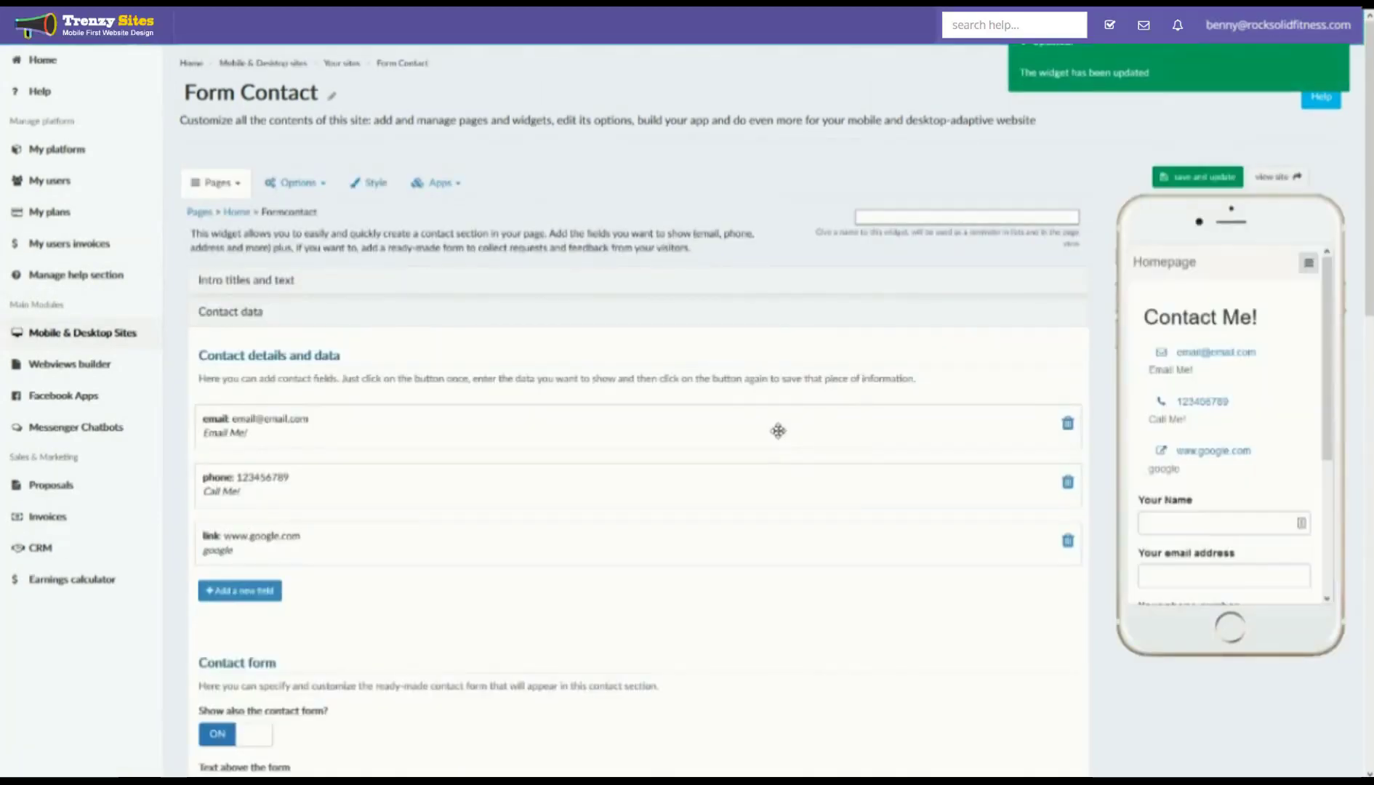
scroll(1163, 436, "down", 5)
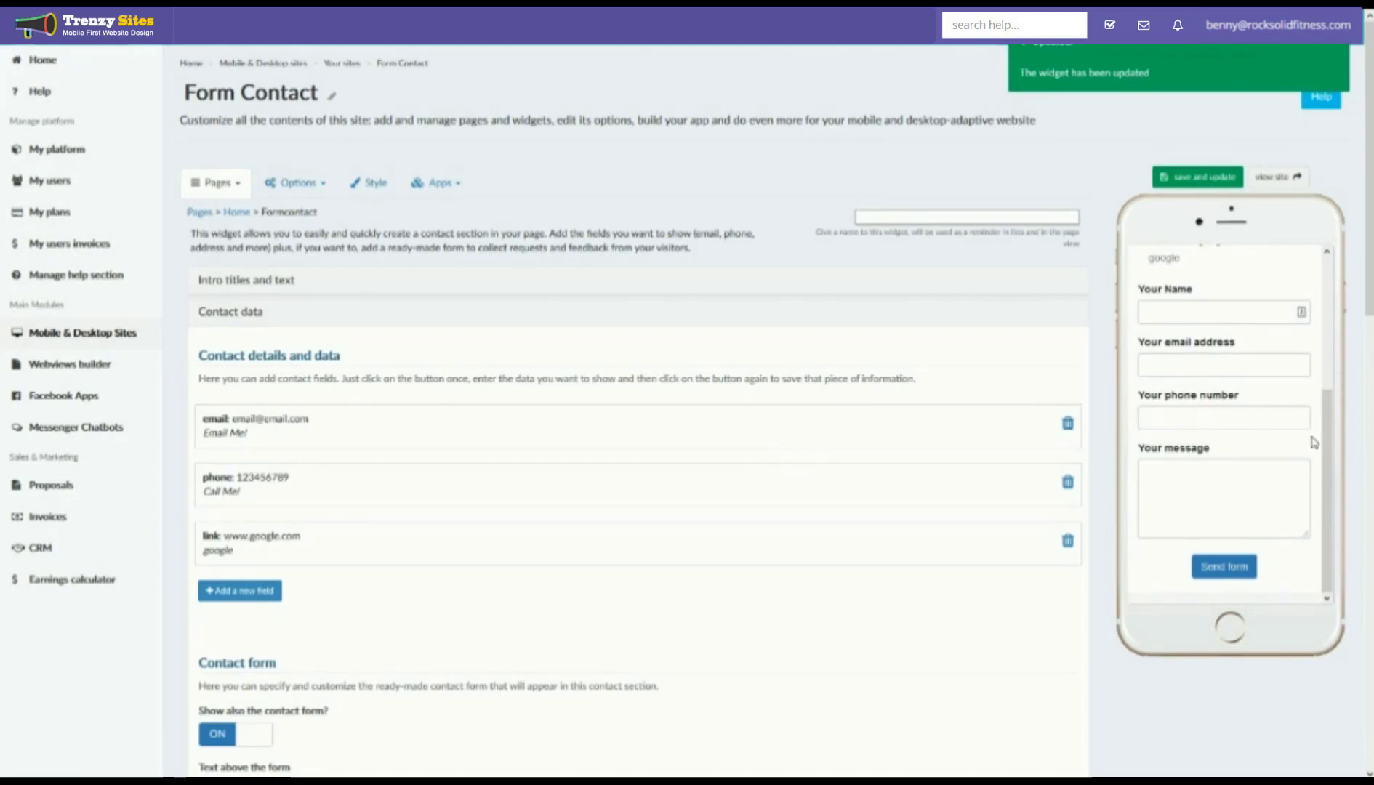
Step: Examine the auto-responder's subject, "from" address, "from" name and body fields without filling them in
scroll(762, 575, "down", 10)
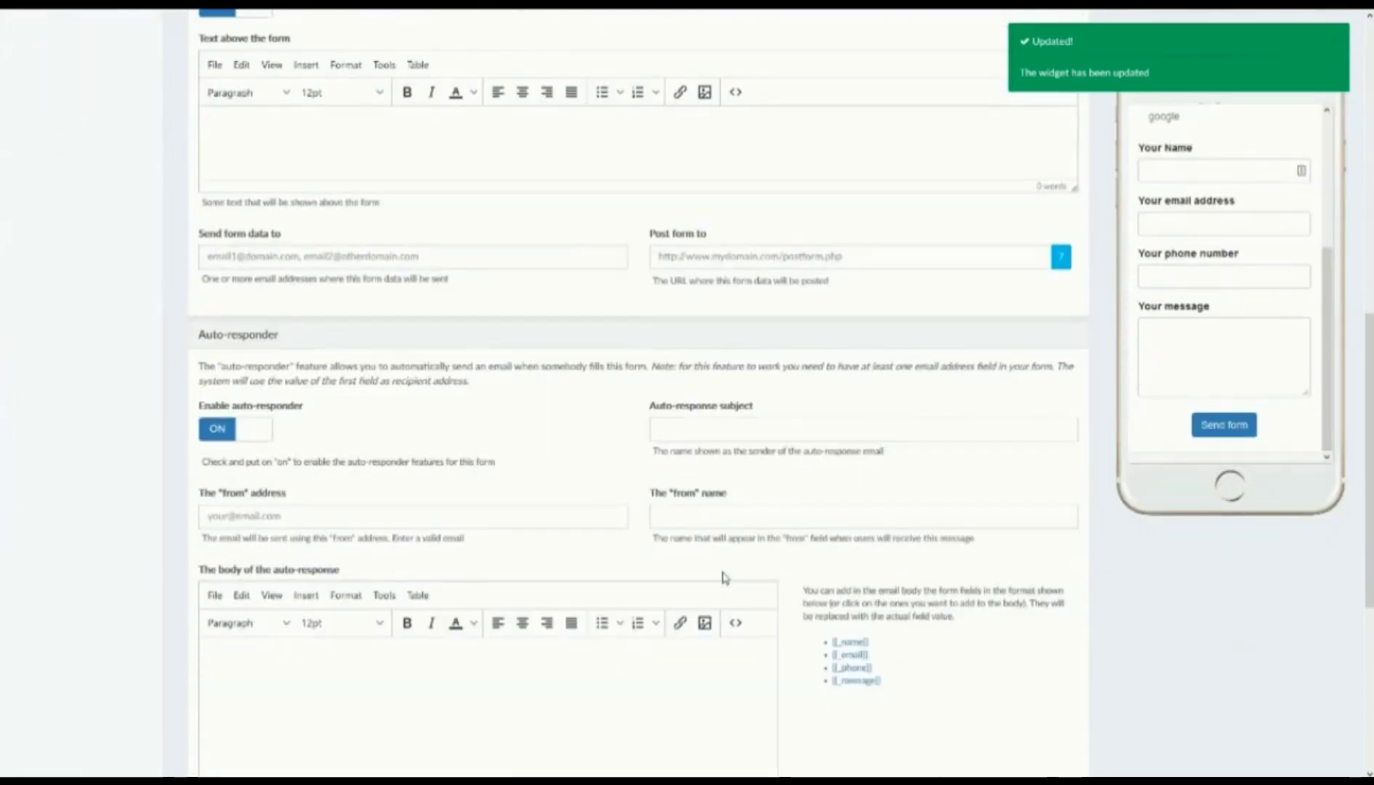
scroll(710, 507, "down", 2)
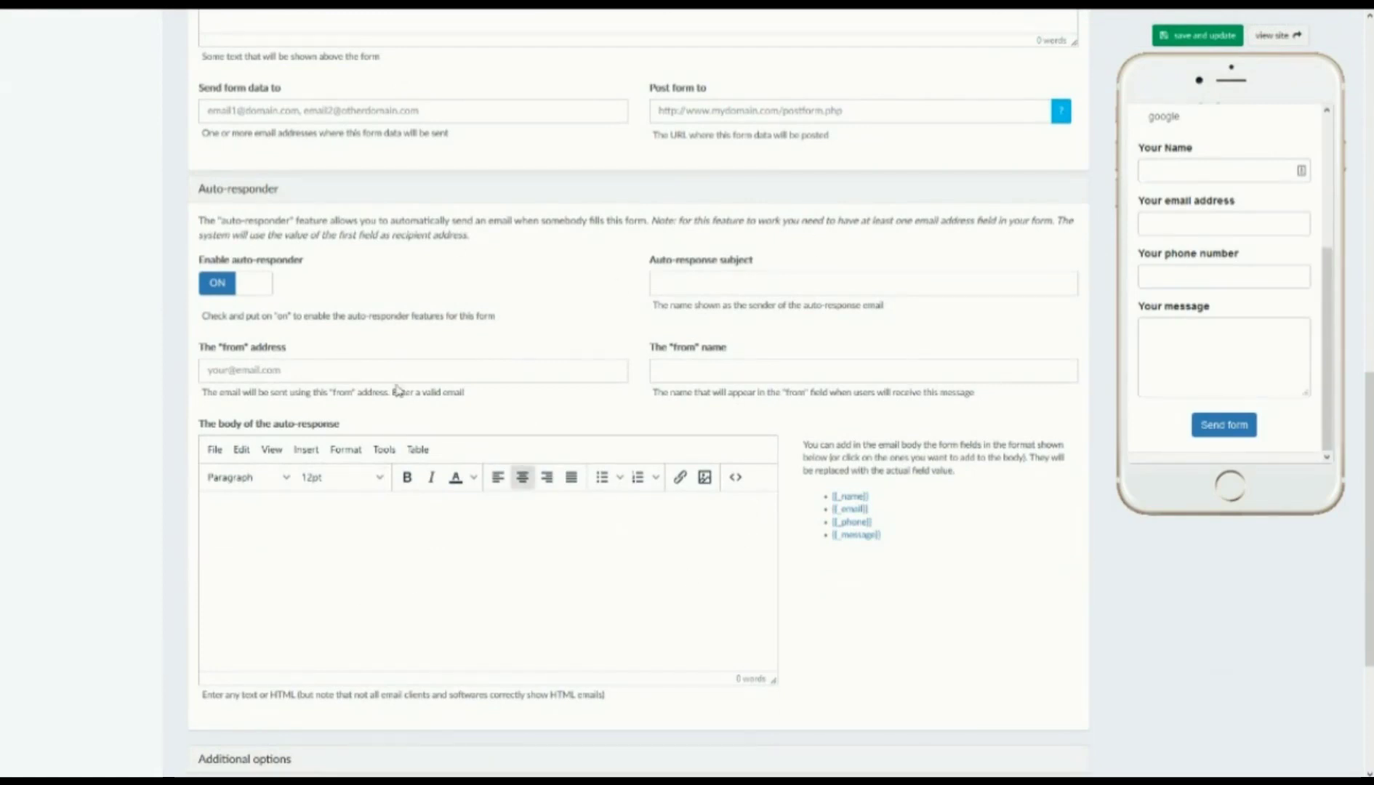
left_click(249, 375)
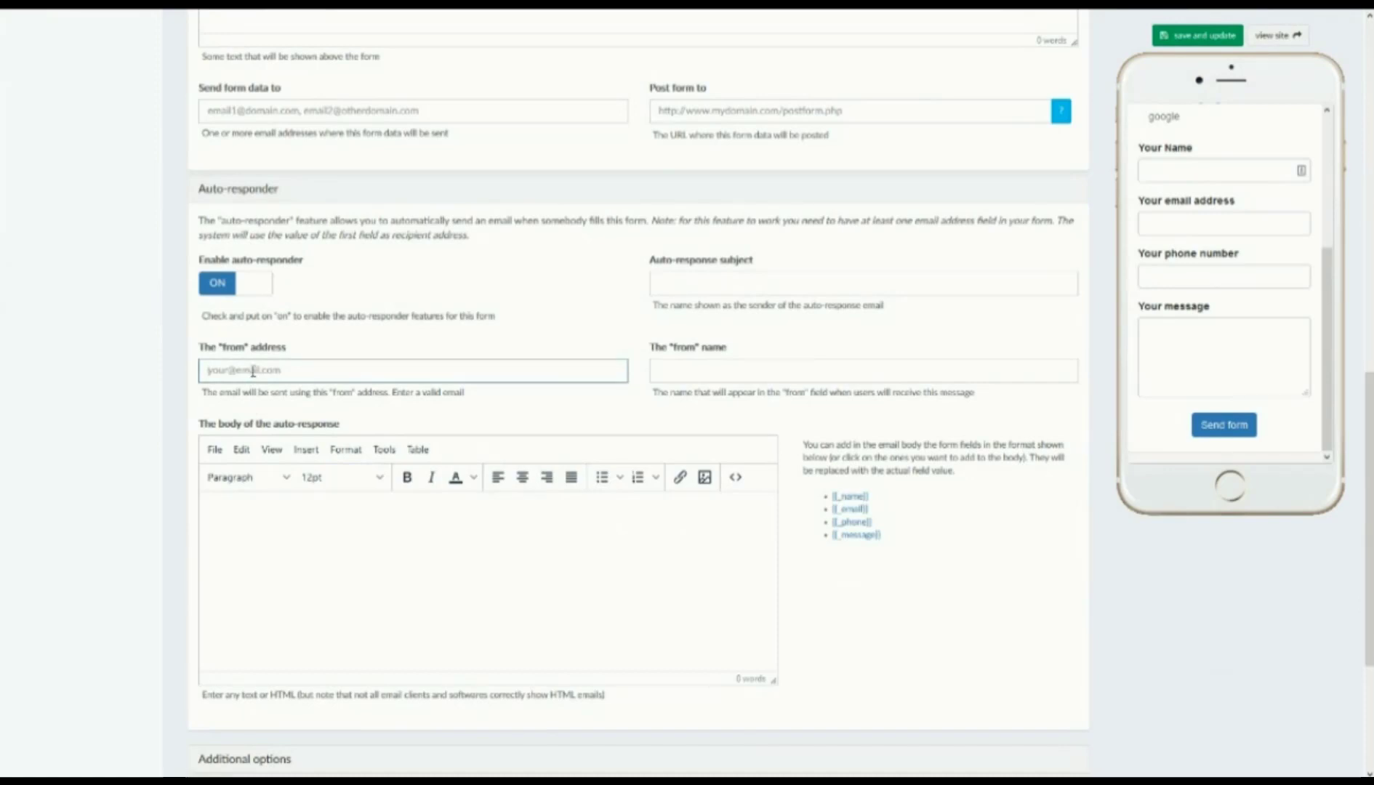
left_click(721, 282)
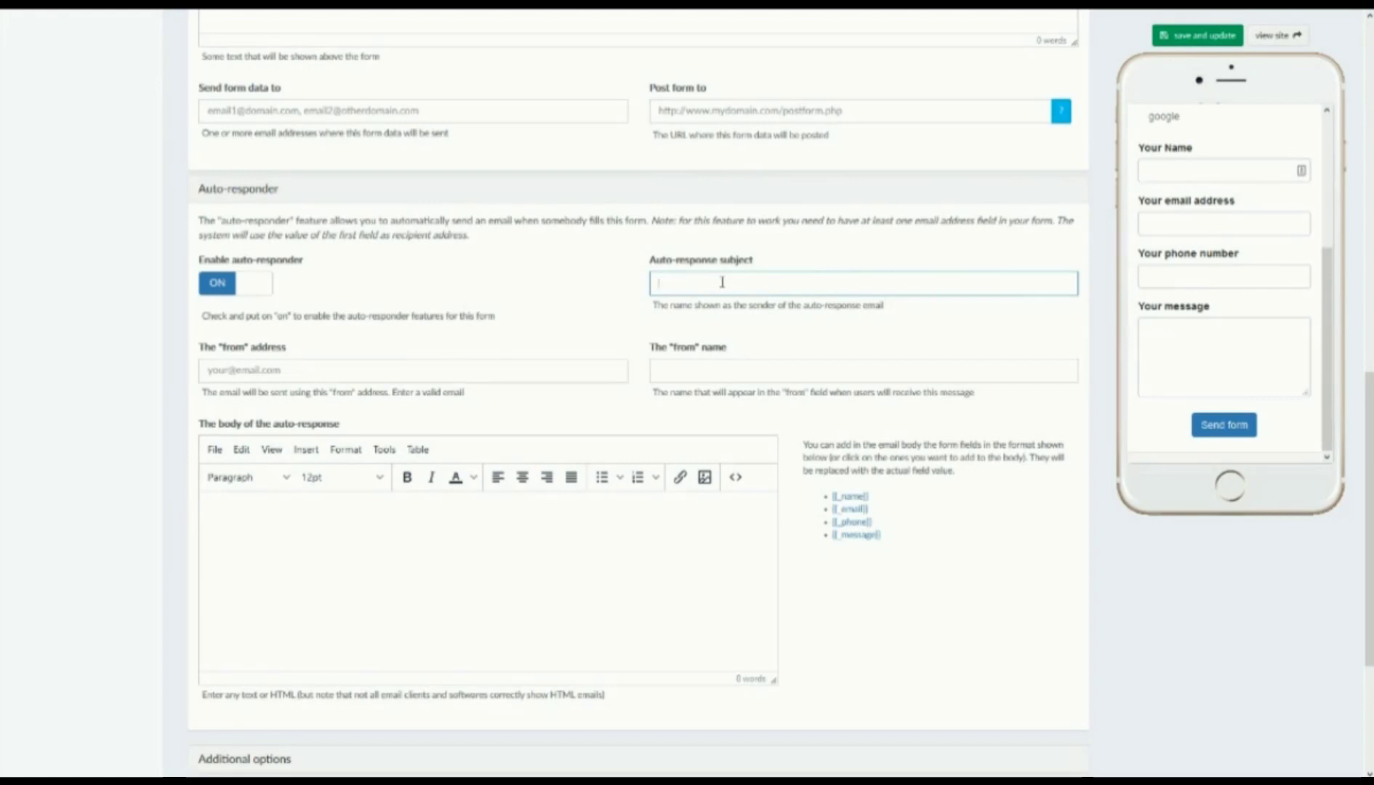
left_click(538, 368)
left_click(703, 361)
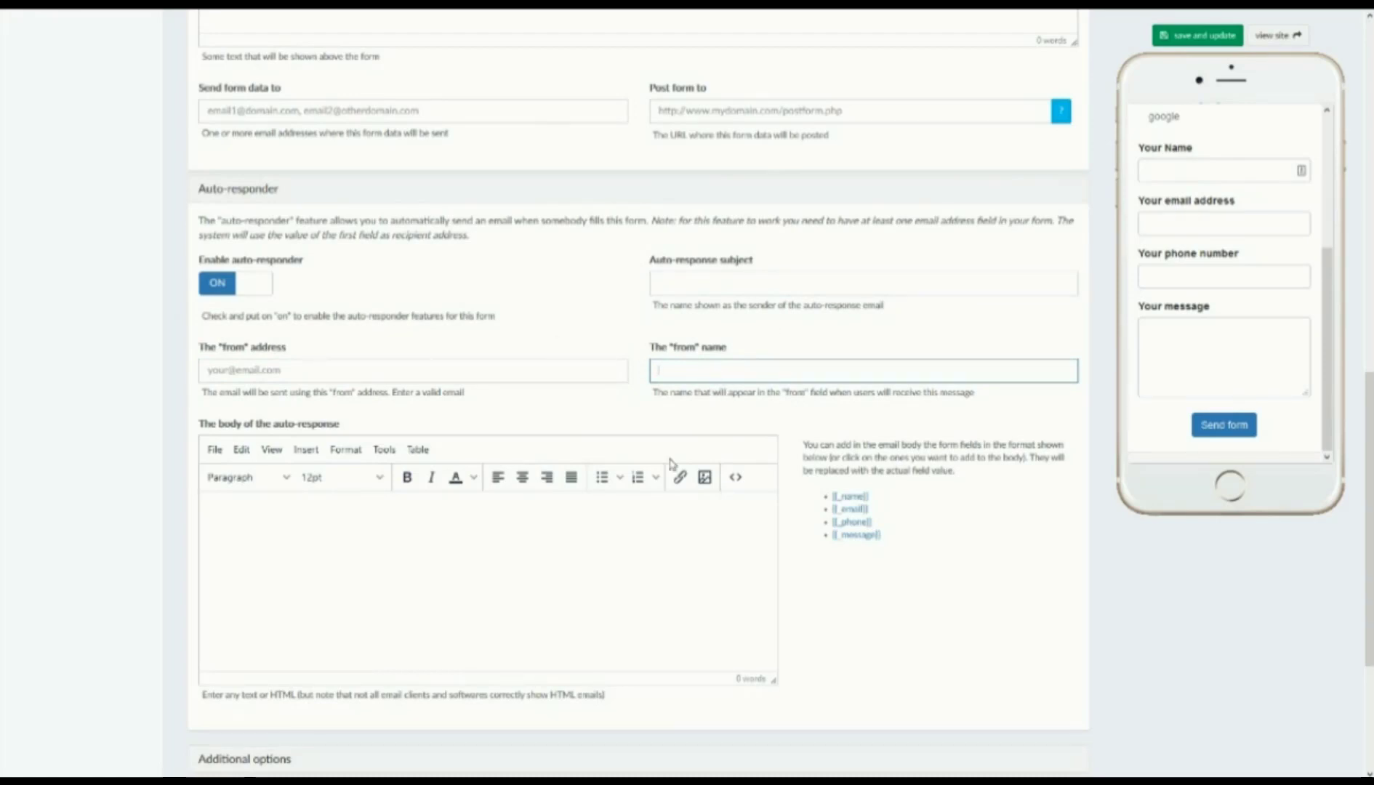
left_click(614, 520)
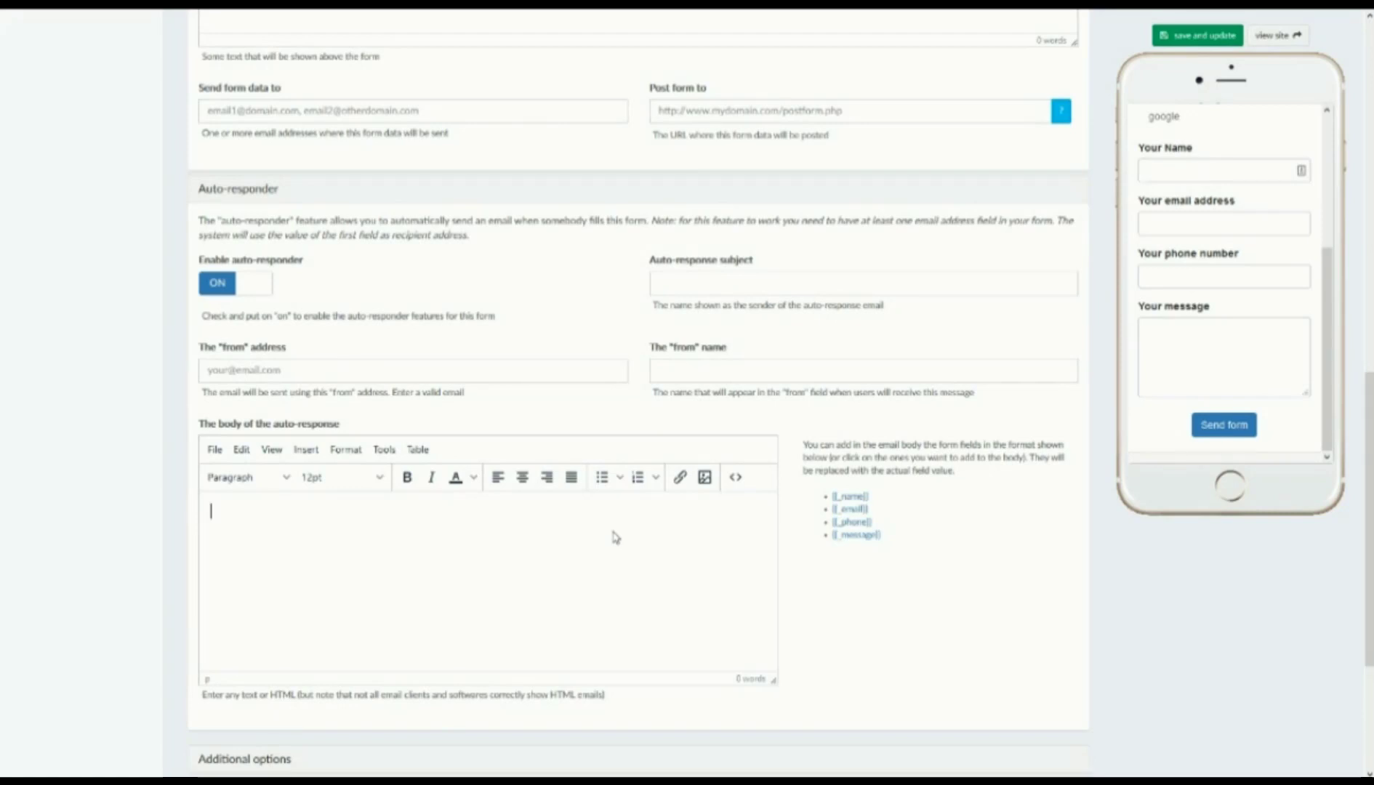
left_click(615, 538)
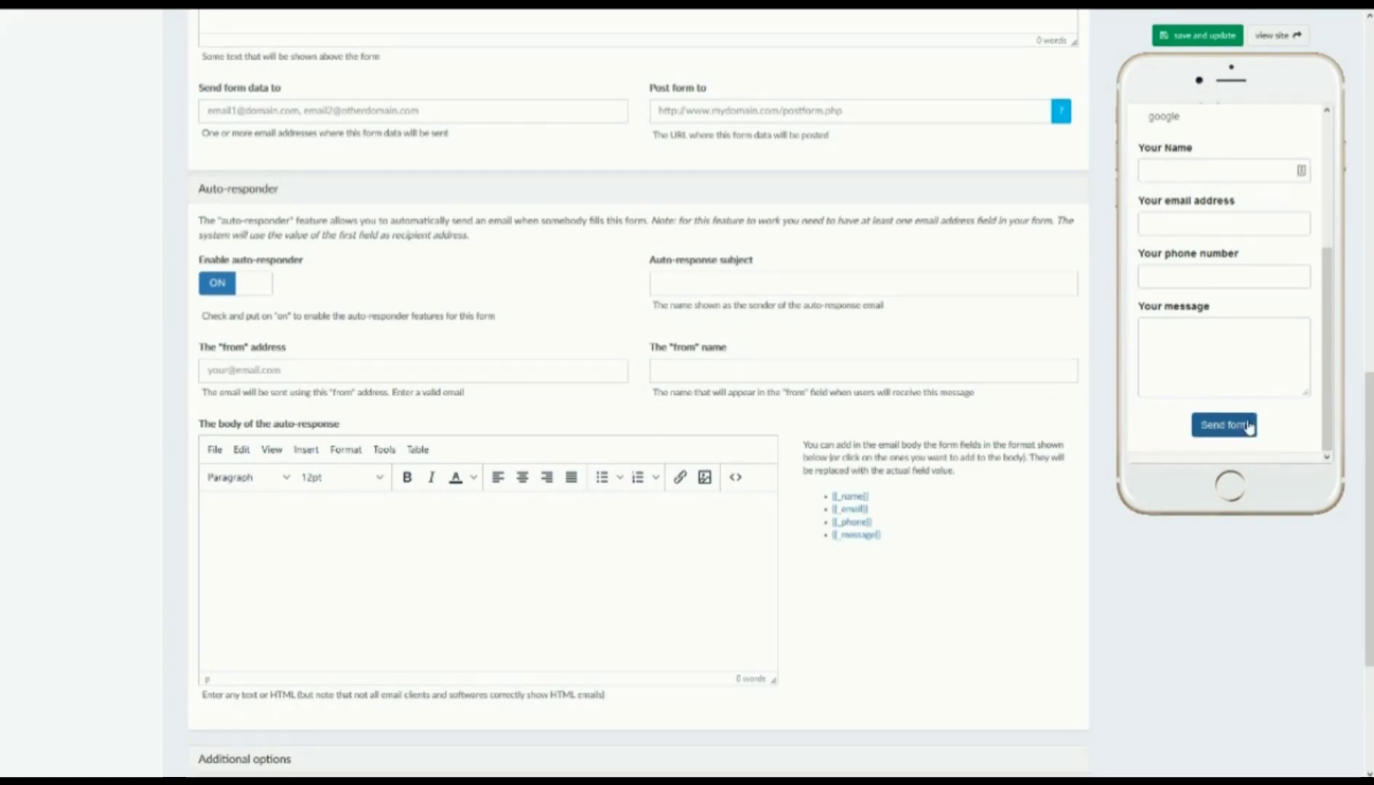
Step: Check the preview form's email address field against the auto-responder's body and the form data settings
left_click(1163, 223)
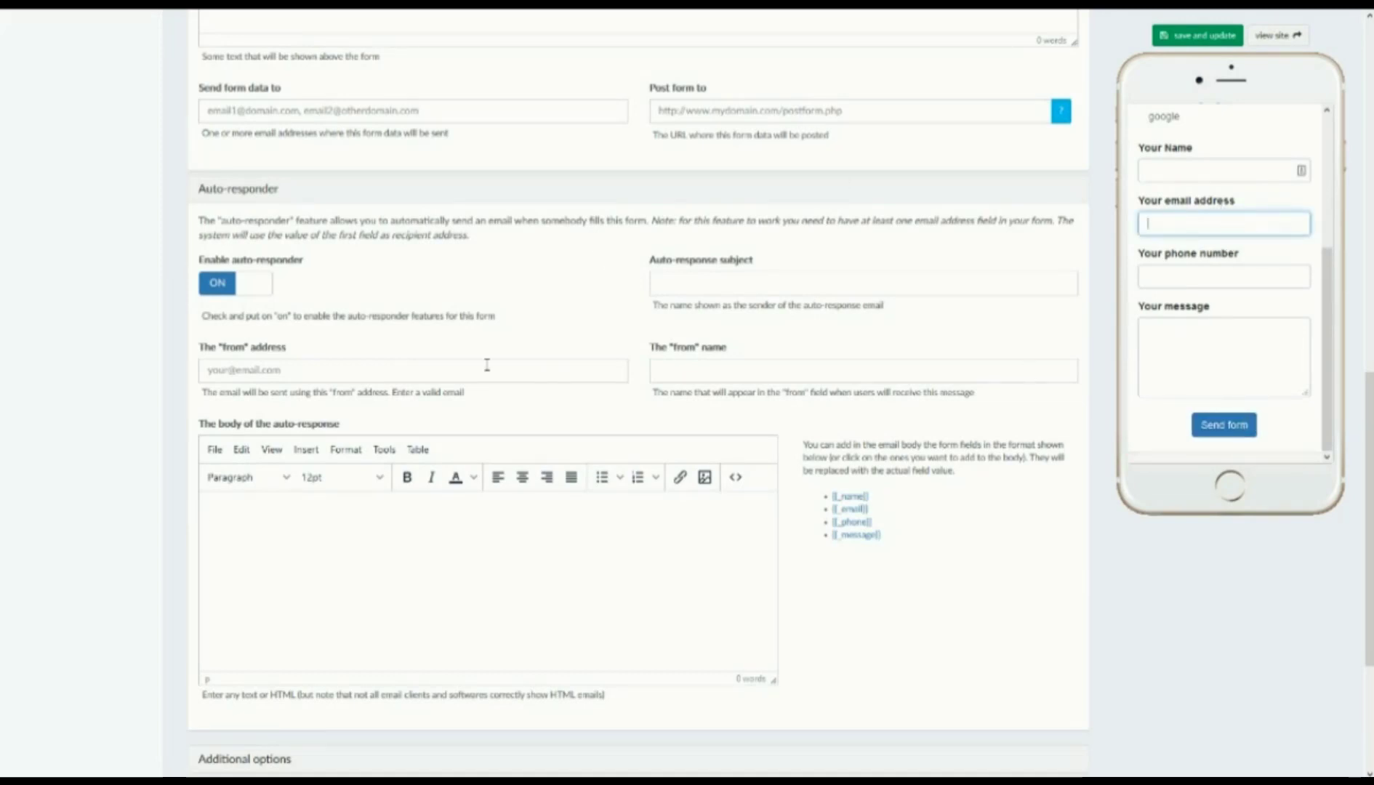
left_click(469, 556)
scroll(469, 555, "down", 2)
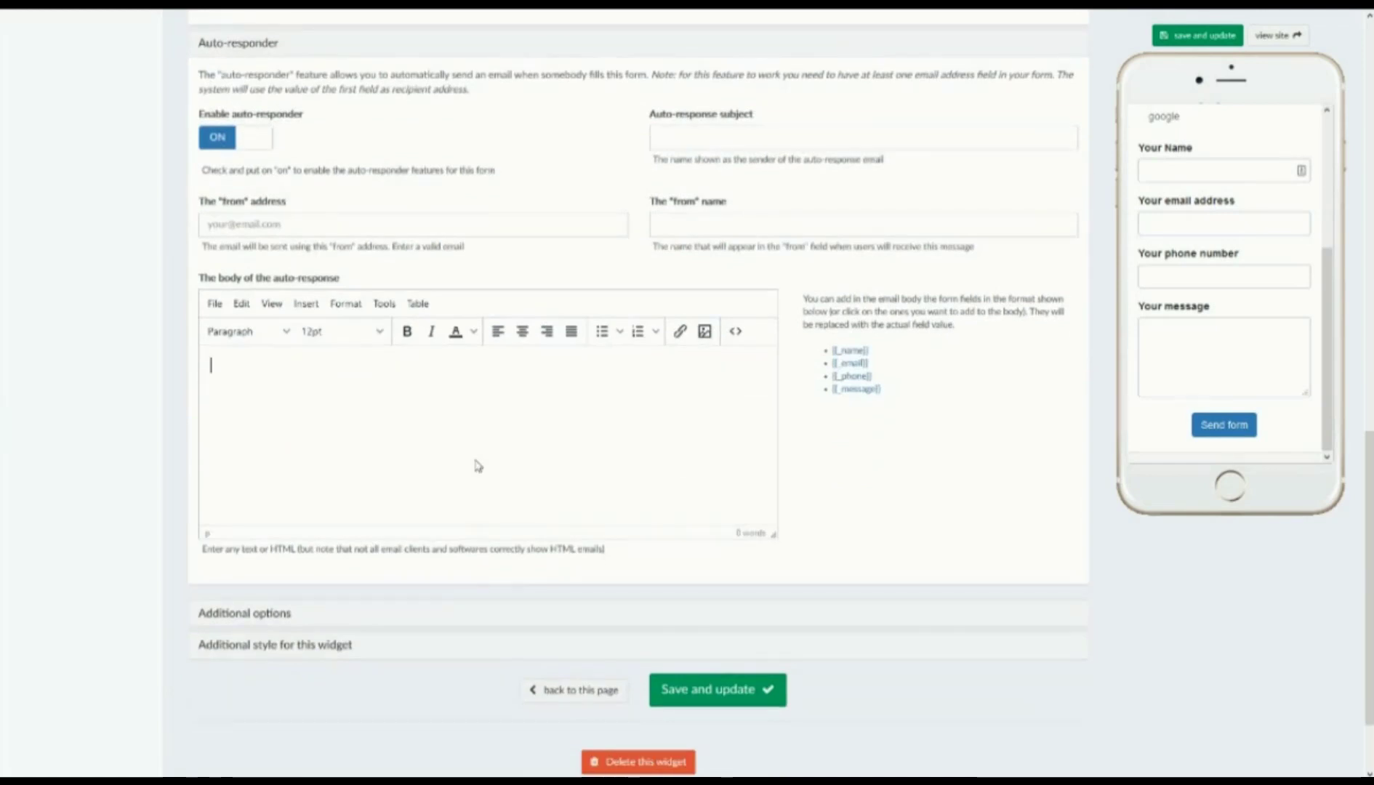
scroll(478, 466, "up", 1)
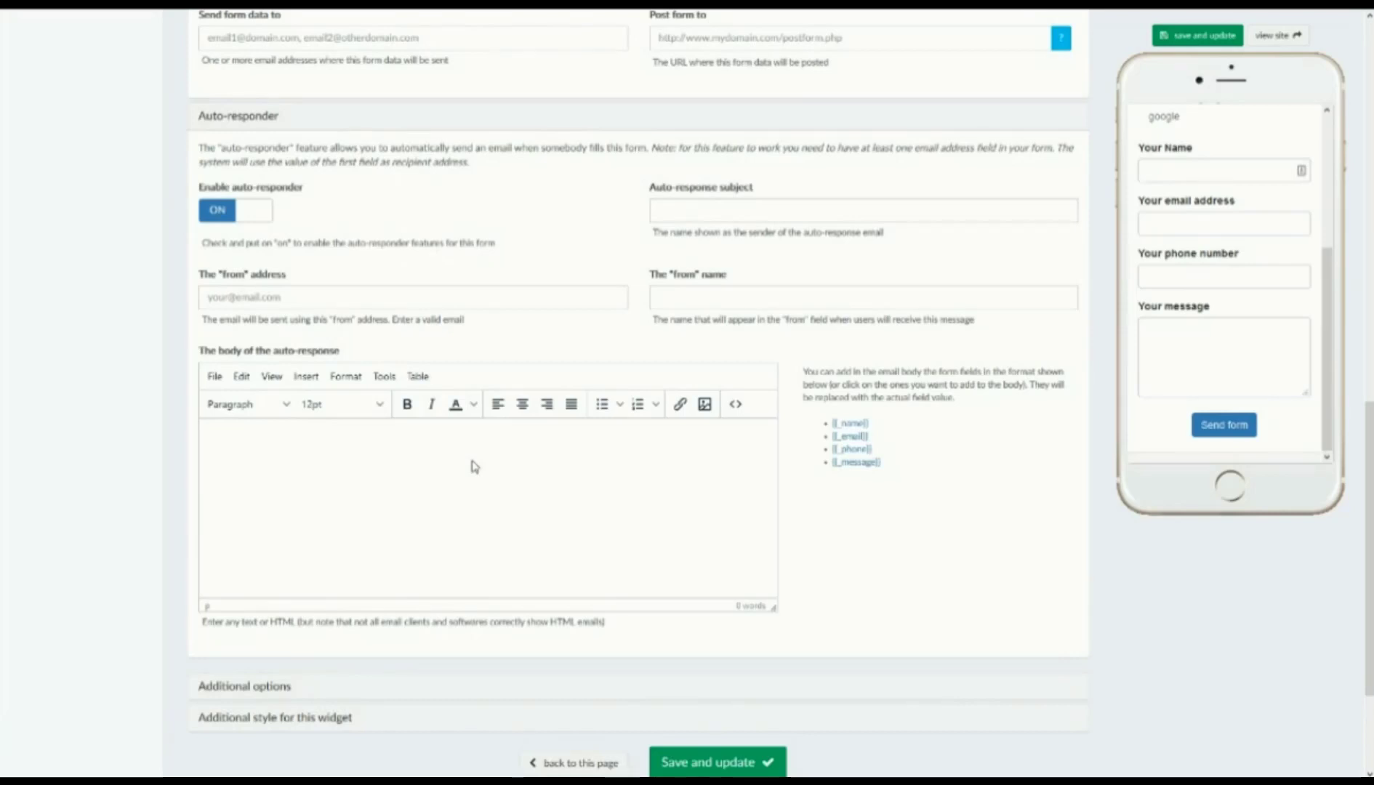
scroll(406, 332, "up", 3)
scroll(409, 407, "down", 3)
scroll(407, 412, "down", 1)
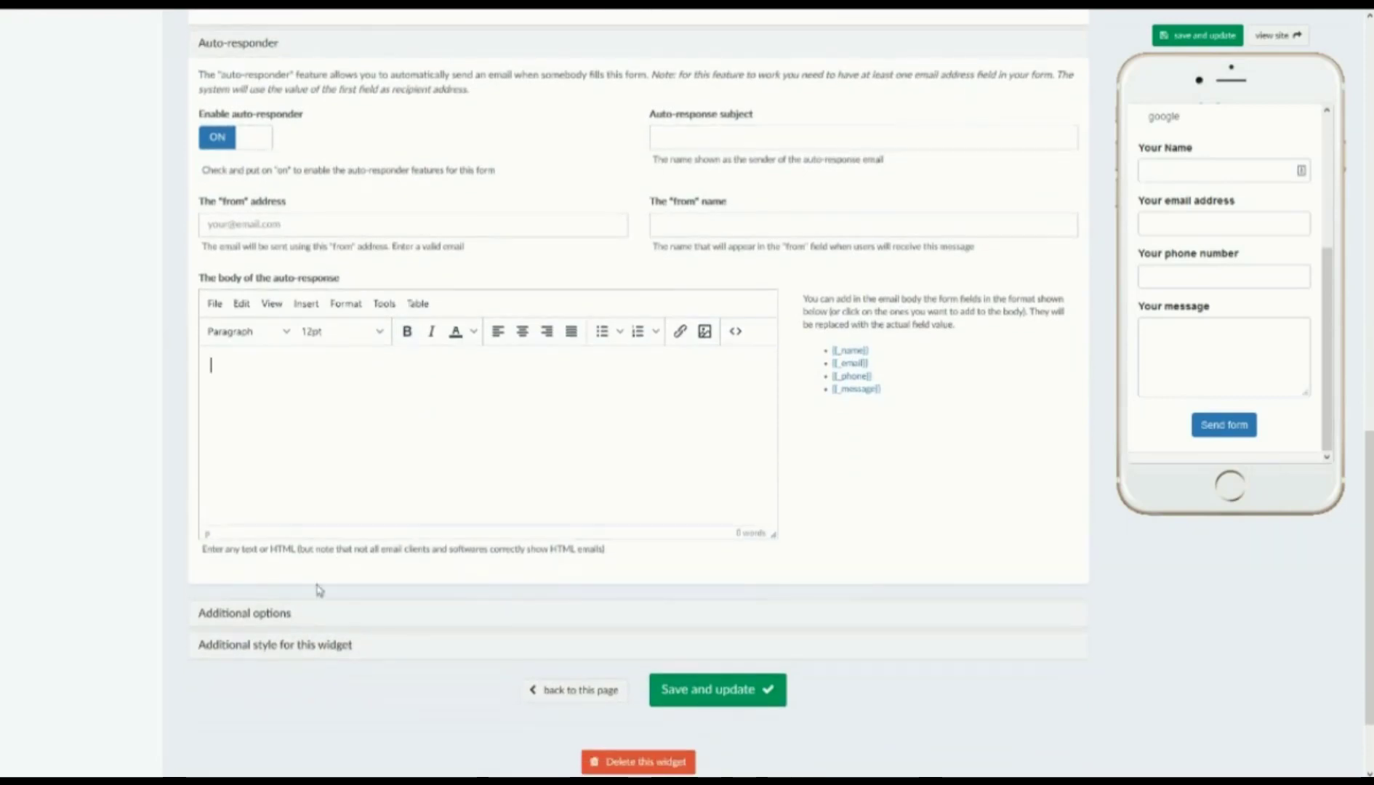
Step: Try the Mobile only, Desktop only and Login required options for the widget and turn all three off again
left_click(249, 619)
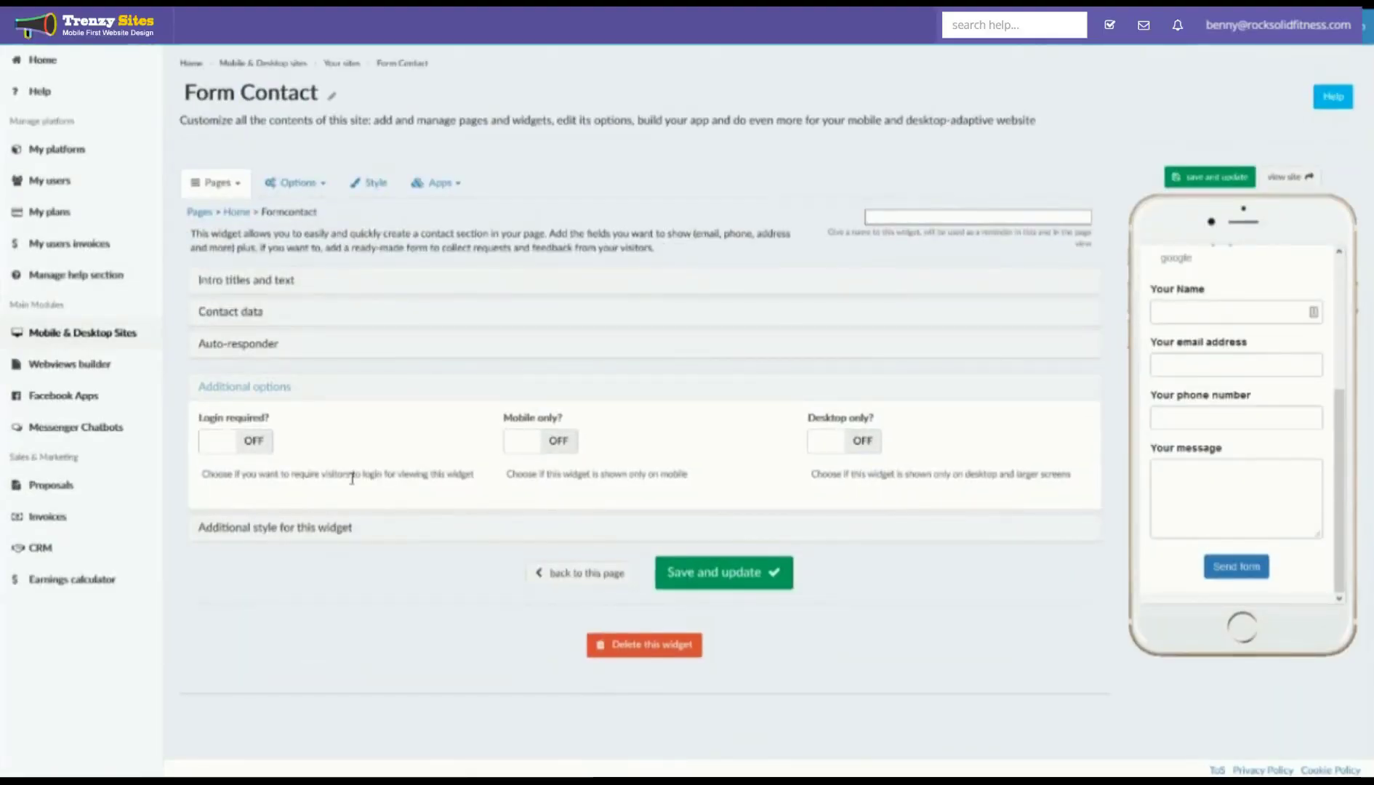
left_click(535, 444)
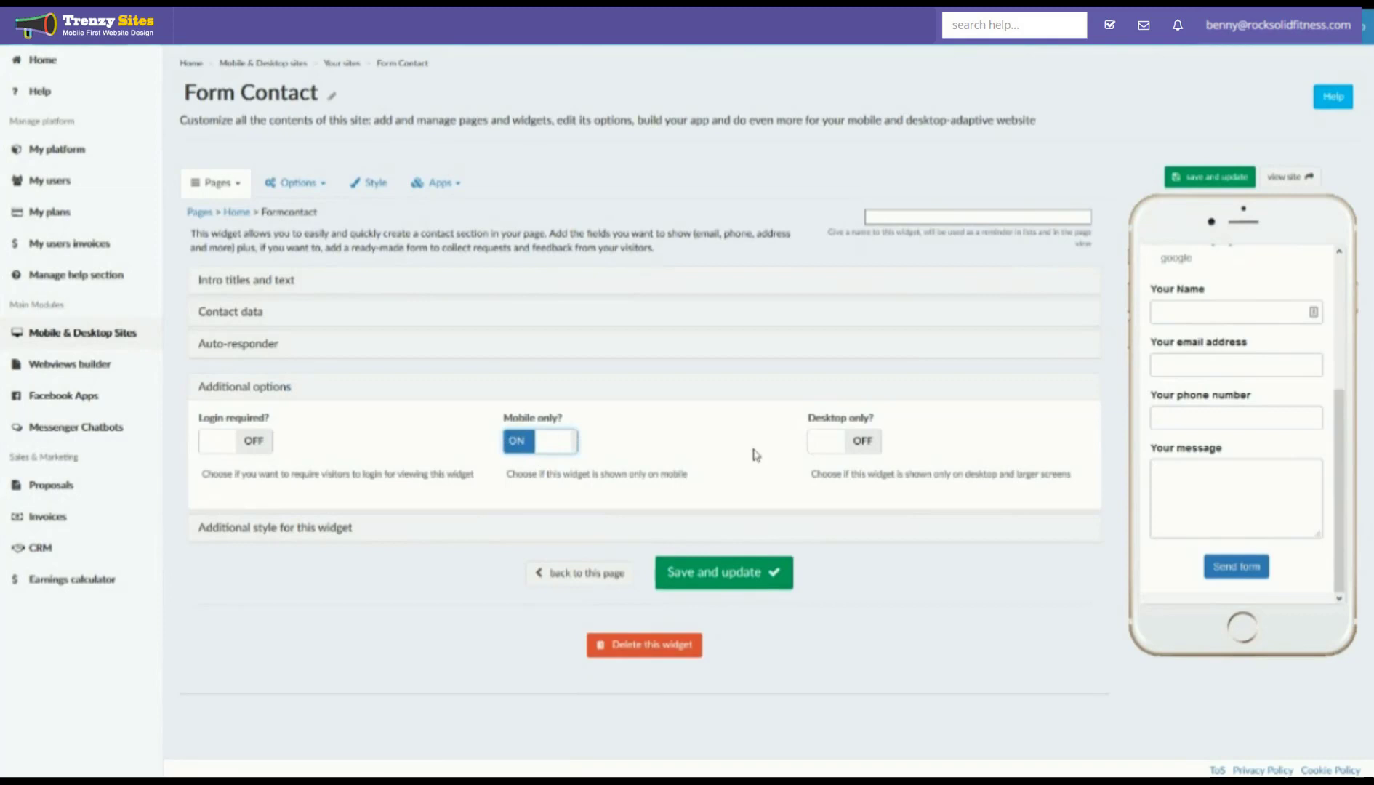
left_click(821, 441)
left_click(246, 449)
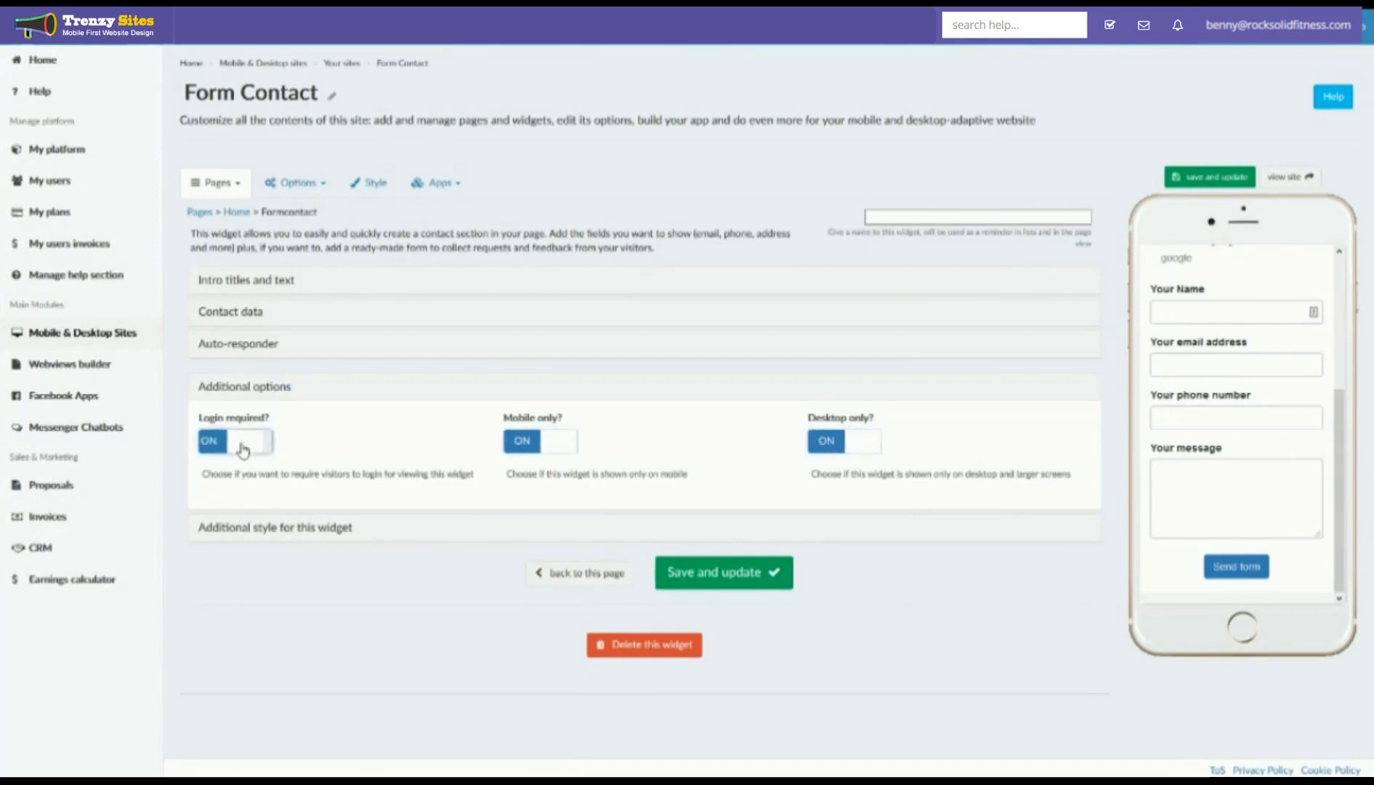
left_click(243, 449)
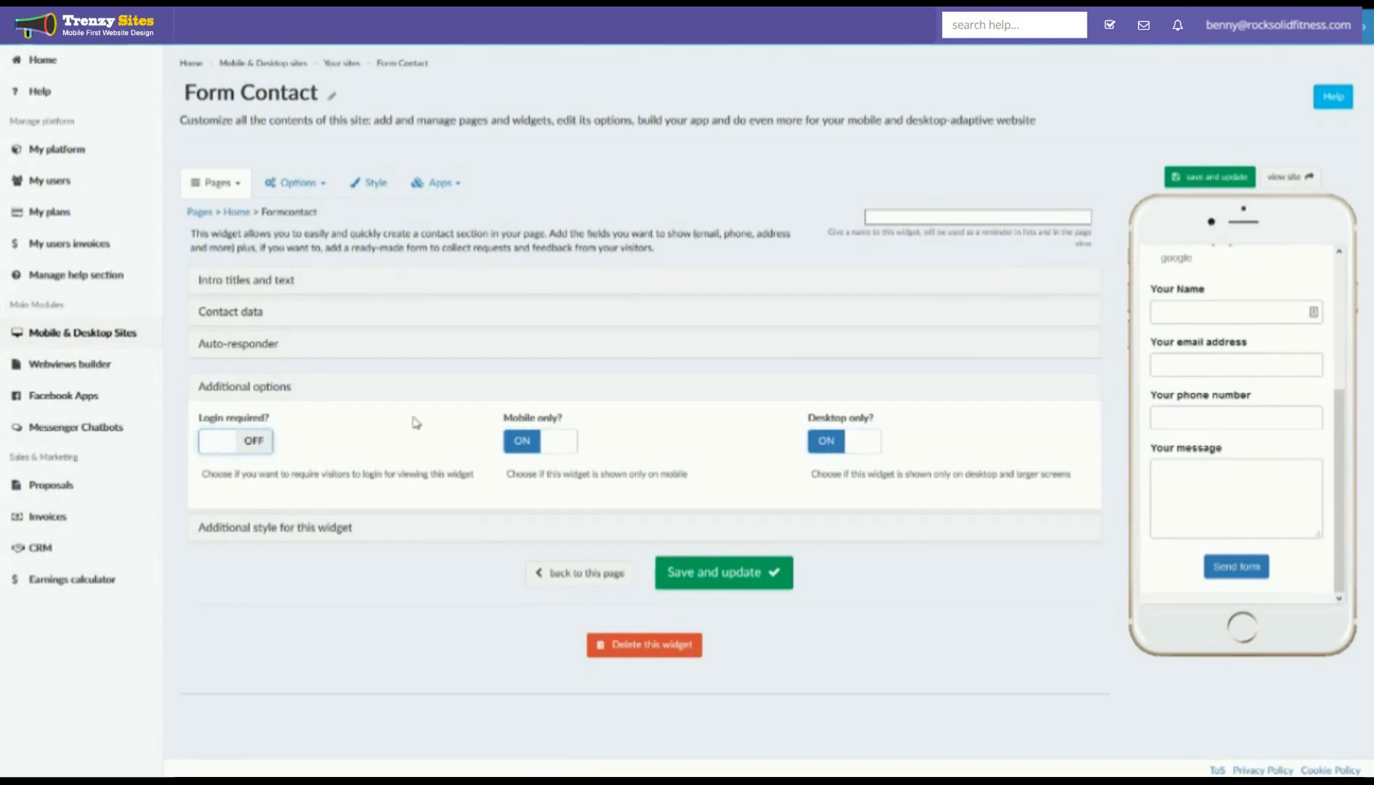
left_click(514, 439)
left_click(858, 441)
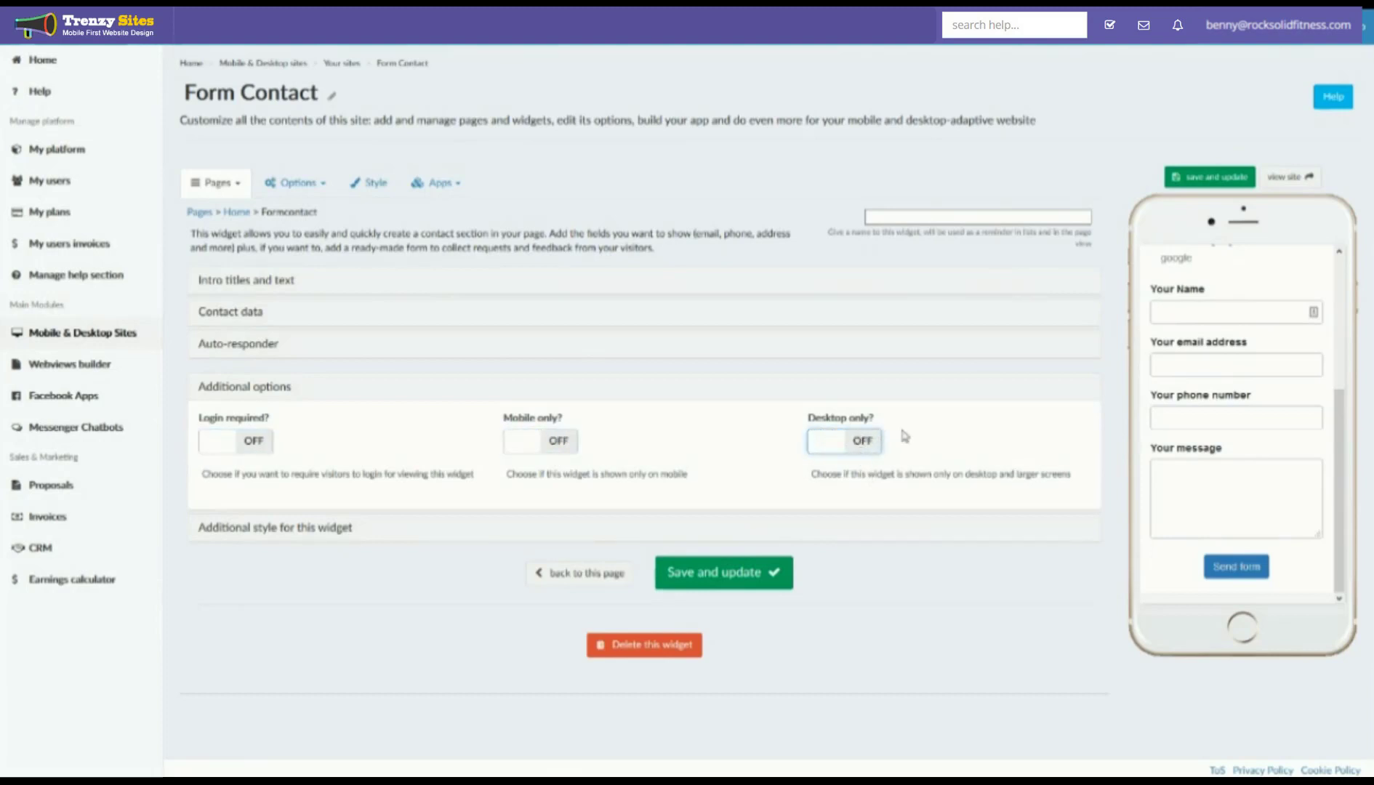
Step: Examine the widget's additional style settings for desktop space, margins and custom class
scroll(1163, 396, "up", 5)
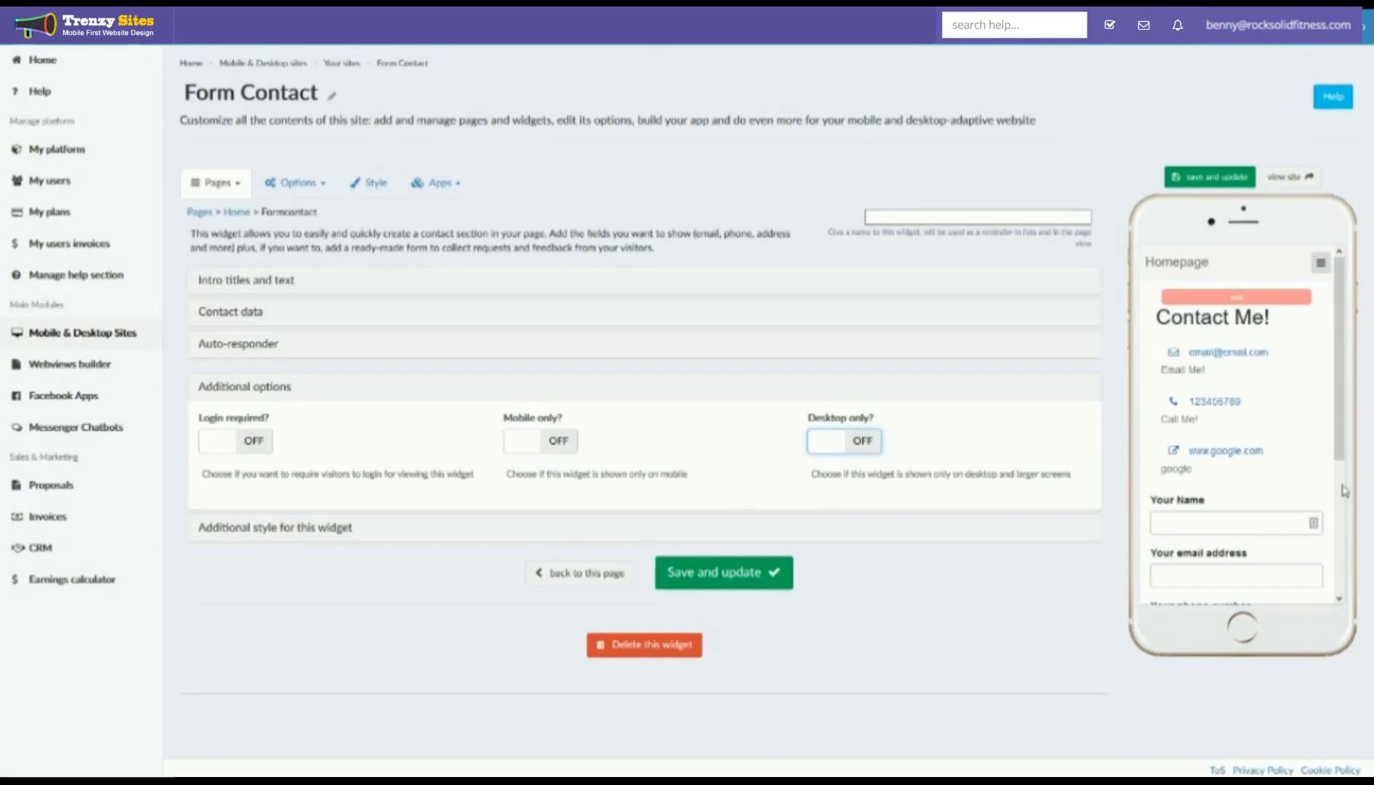
left_click(293, 534)
scroll(293, 535, "down", 3)
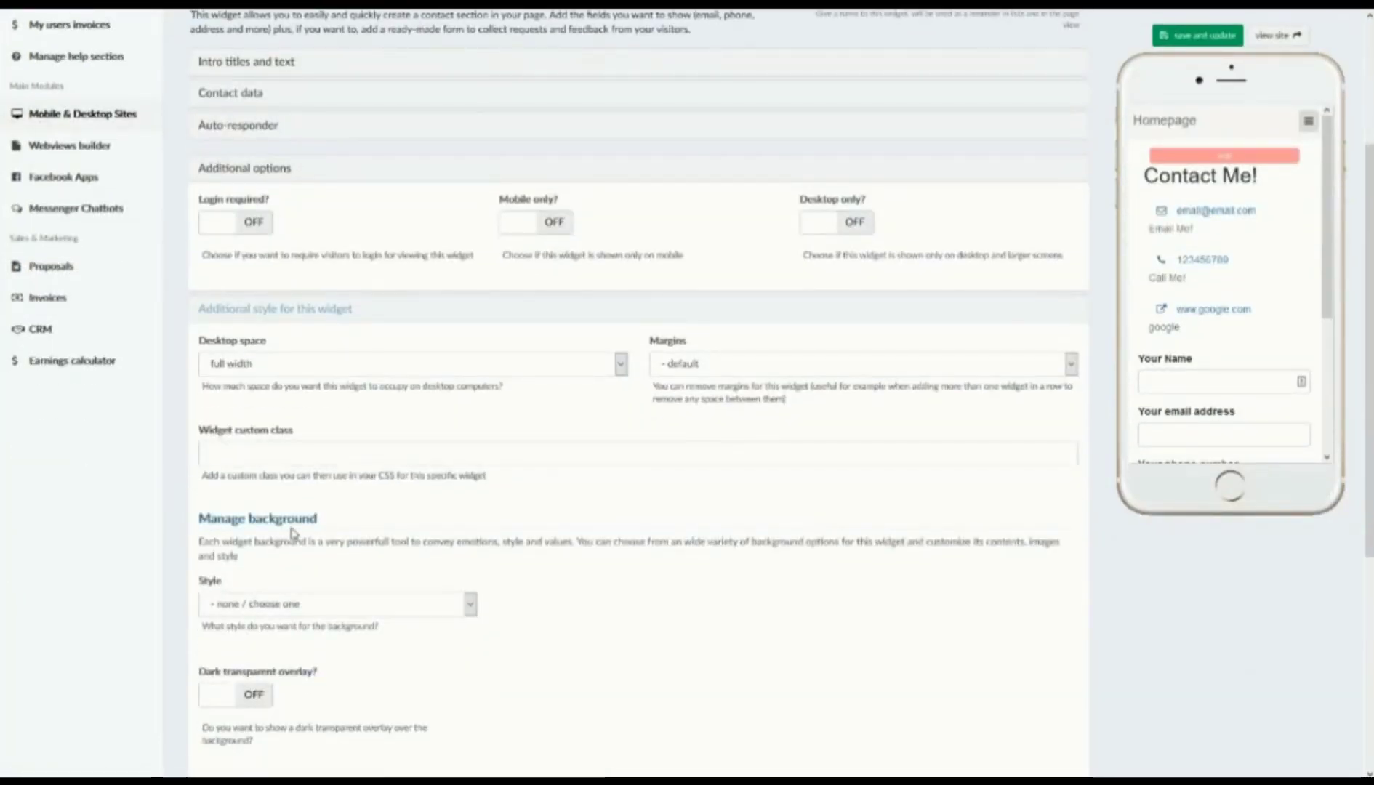
left_click(382, 365)
left_click(381, 371)
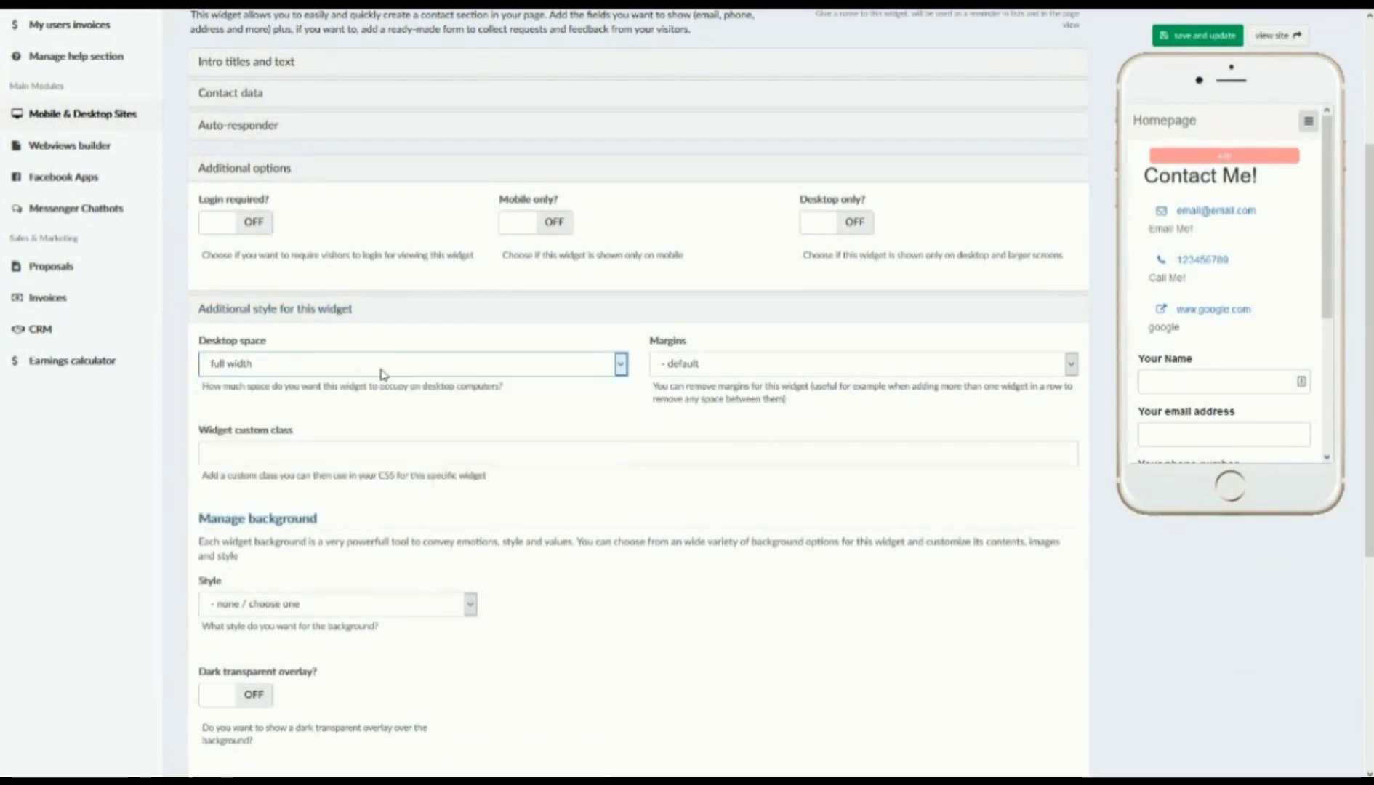
left_click(786, 372)
left_click(787, 373)
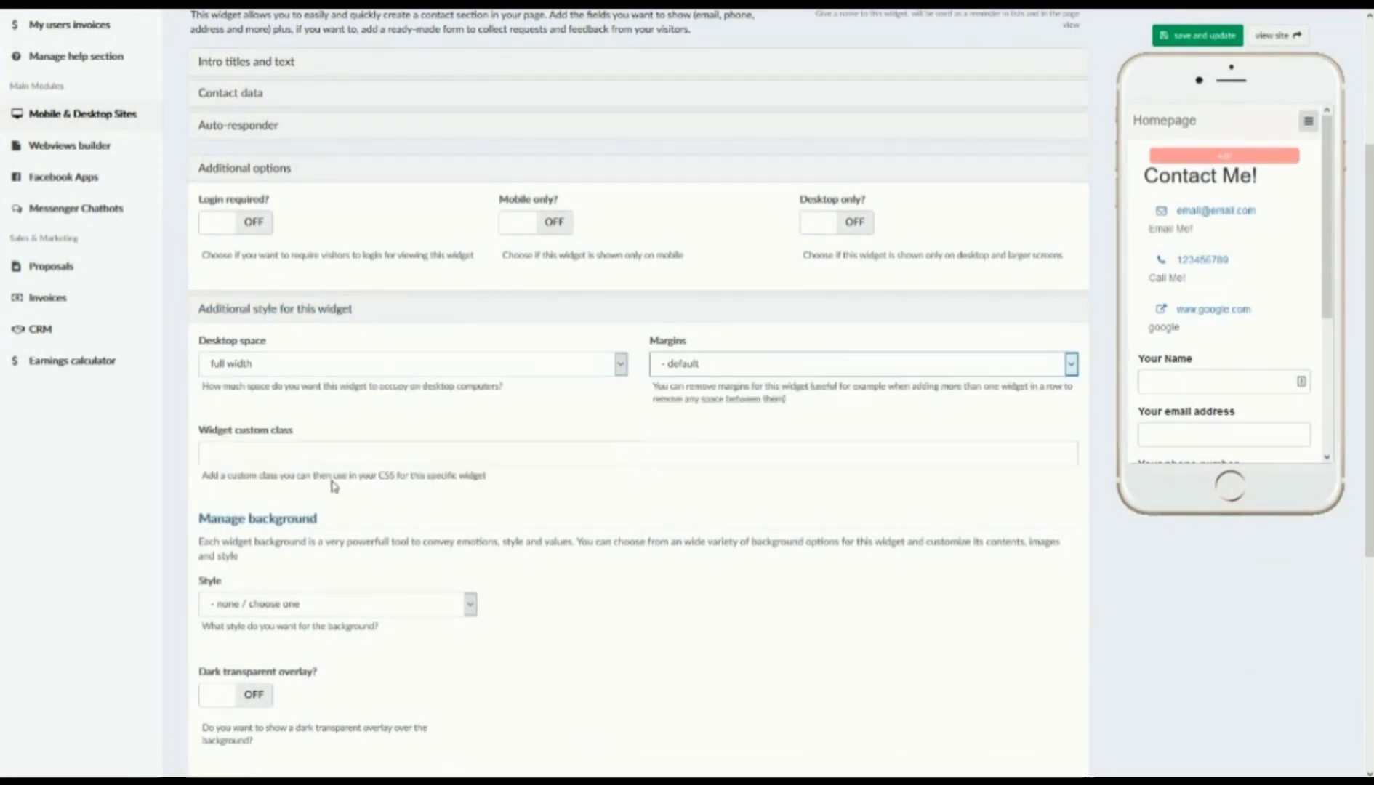
left_click(310, 454)
scroll(310, 454, "down", 2)
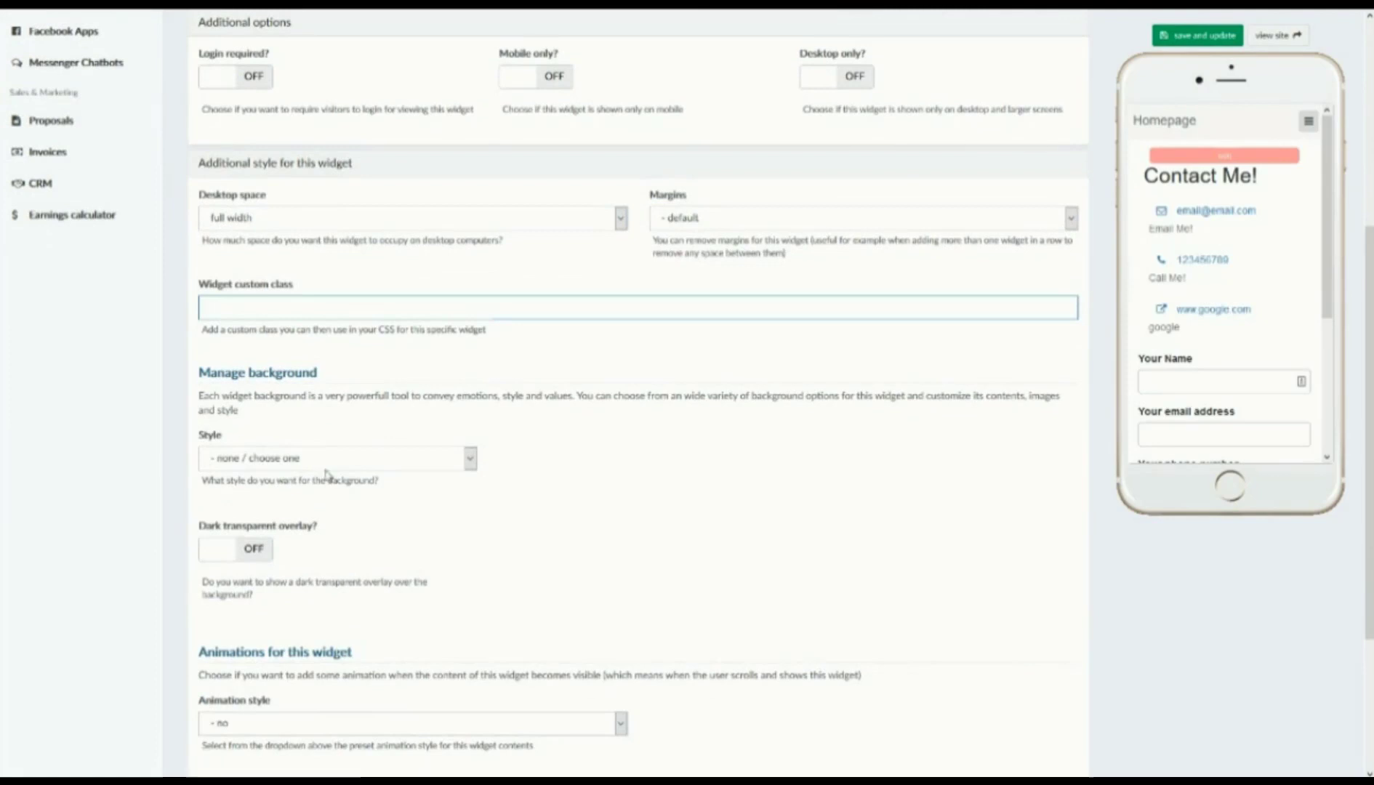
Step: Give the widget a solid color background of #d9d9d9, save the widget and check it in the phone preview
left_click(322, 458)
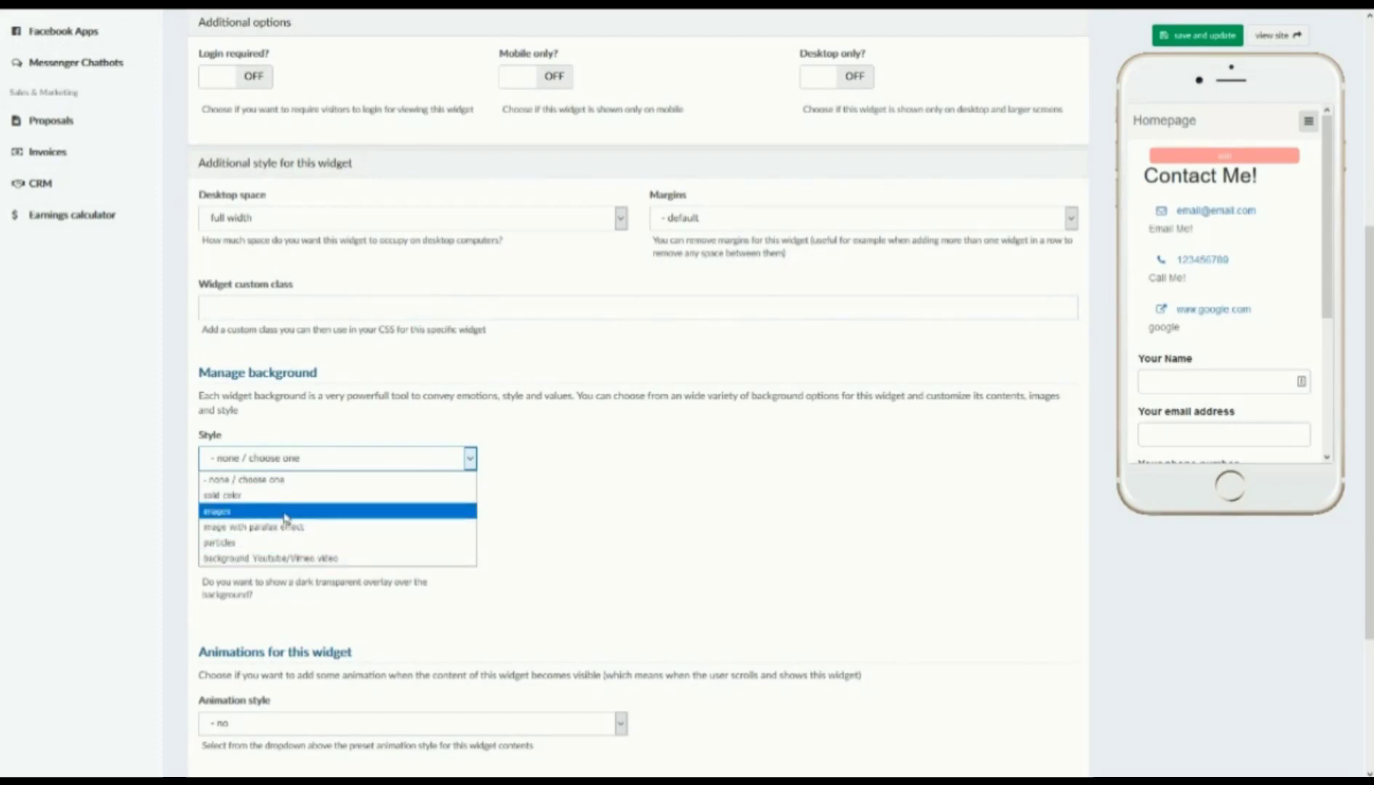
left_click(258, 495)
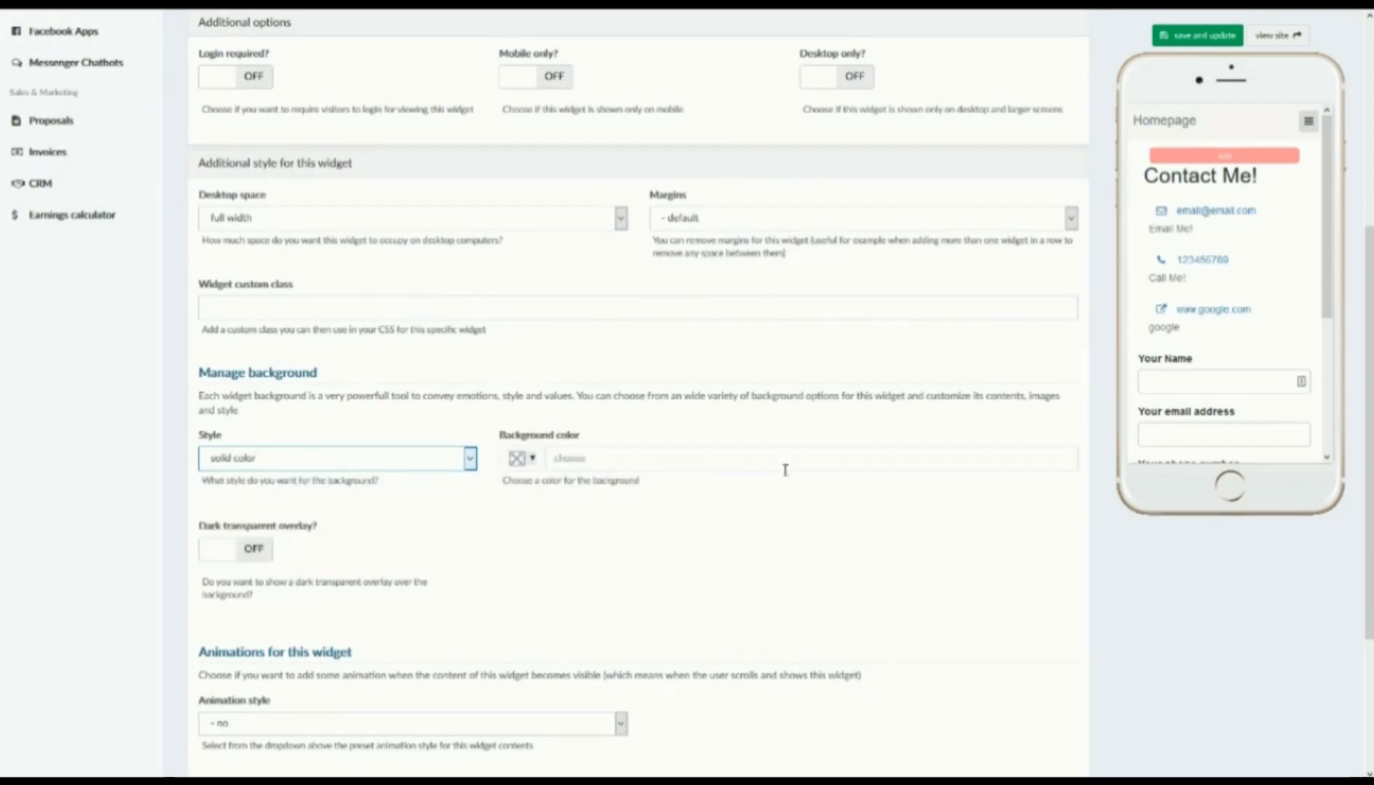
left_click(525, 459)
left_click(577, 482)
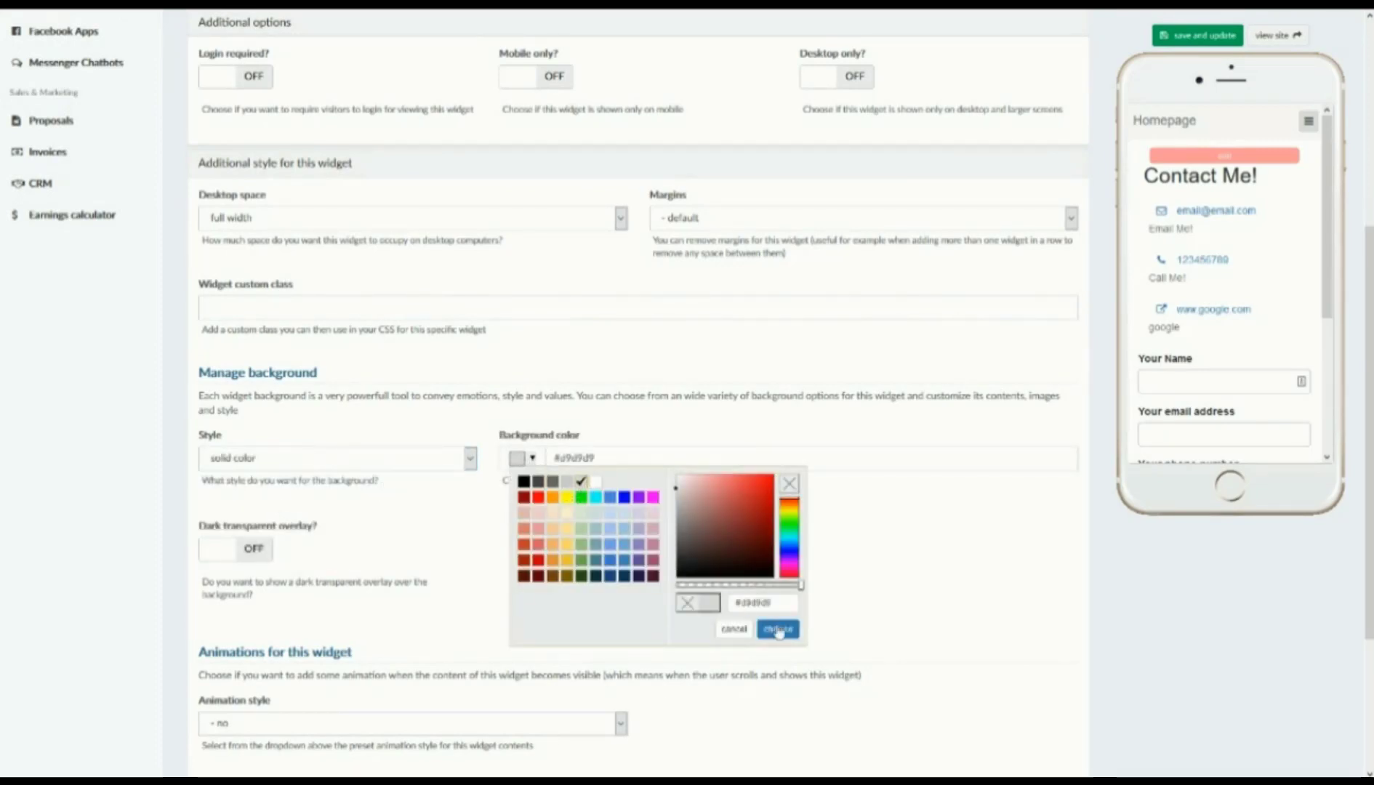
left_click(778, 629)
left_click(1185, 35)
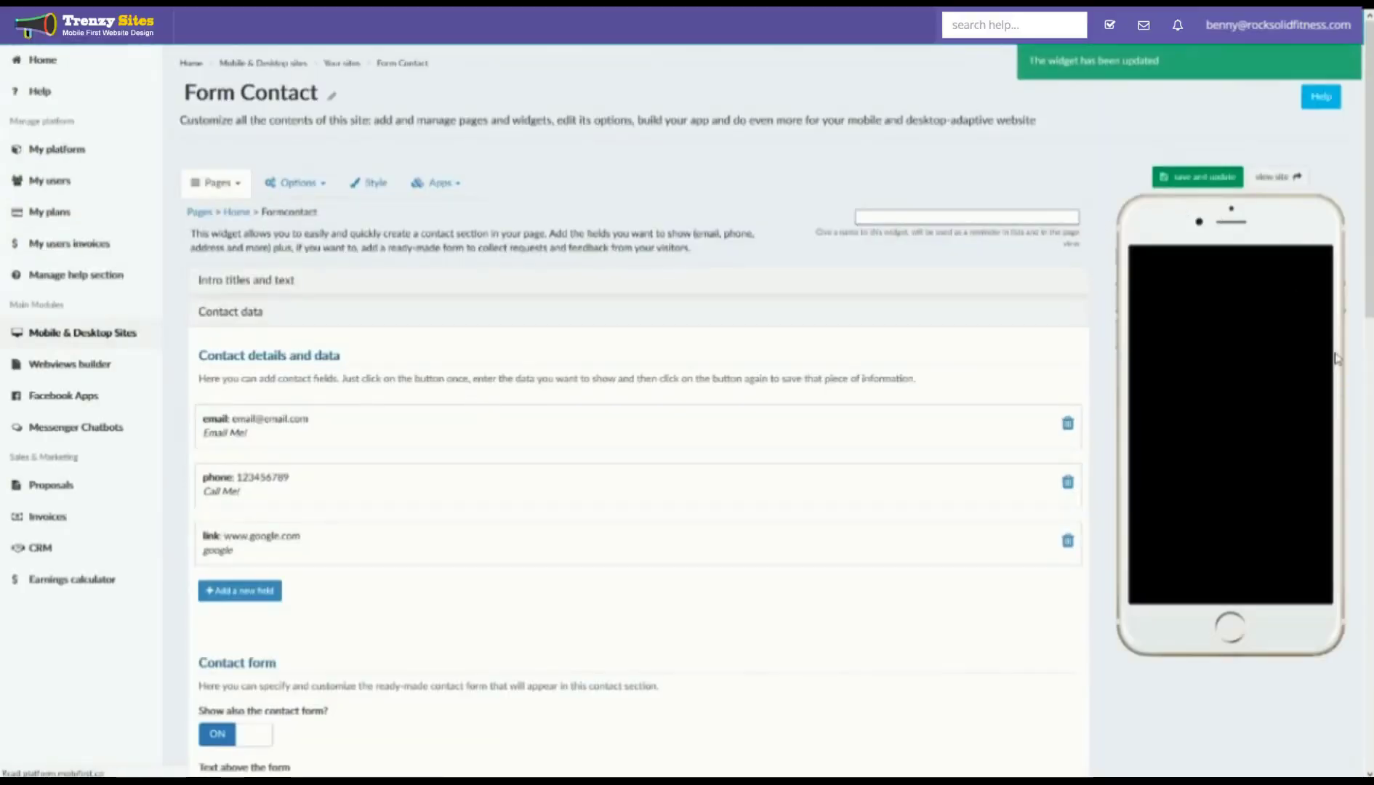
scroll(1233, 439, "down", 1)
scroll(1233, 439, "down", 4)
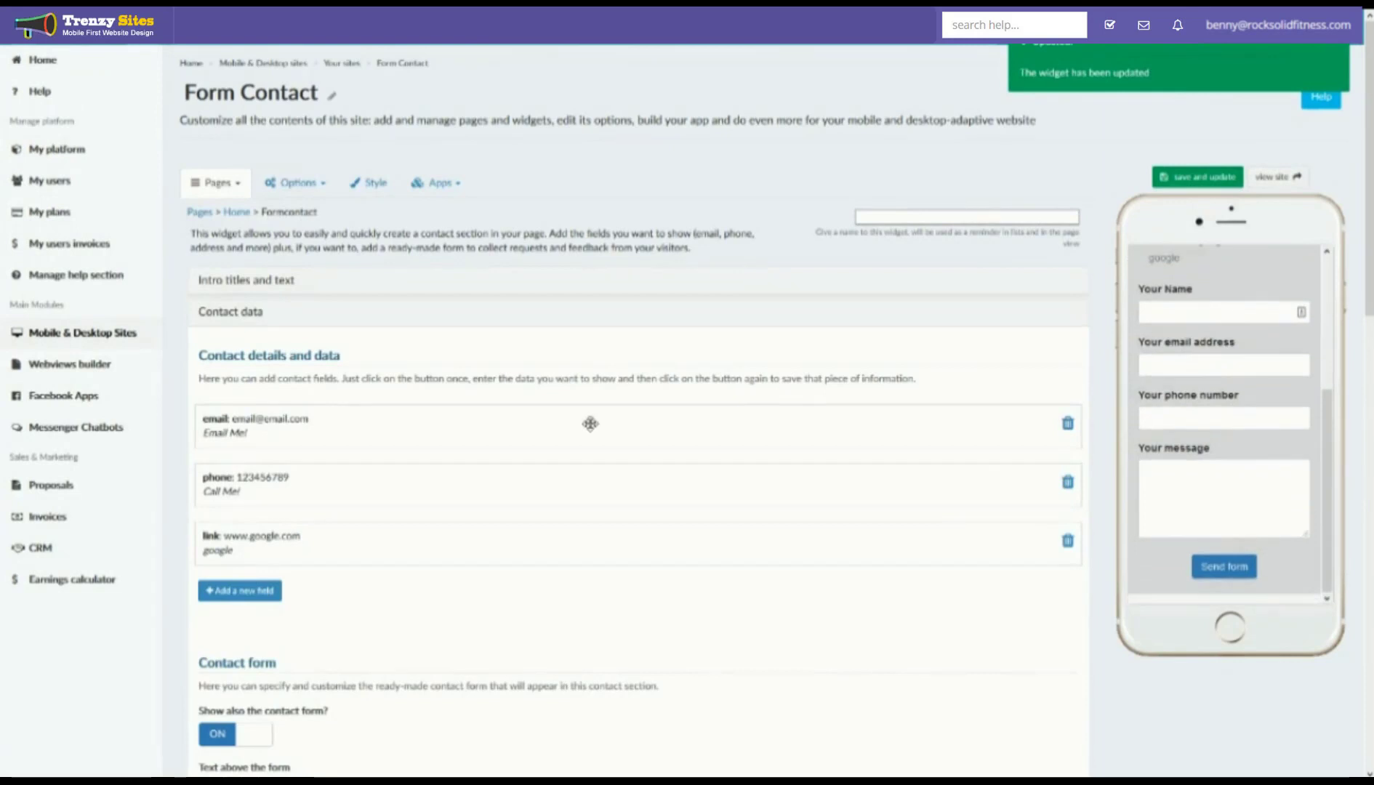
scroll(592, 426, "down", 10)
scroll(595, 417, "down", 3)
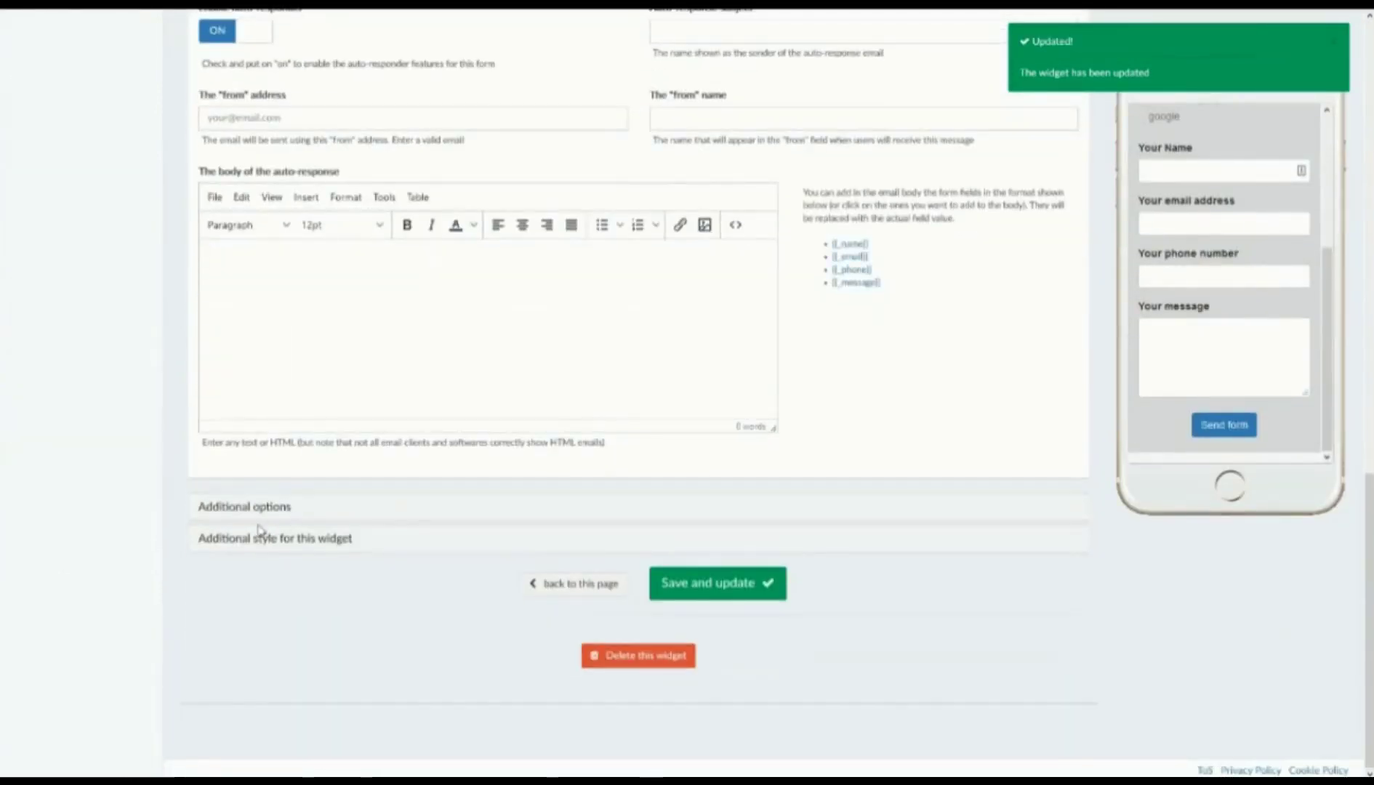
scroll(261, 533, "up", 10)
scroll(264, 502, "up", 3)
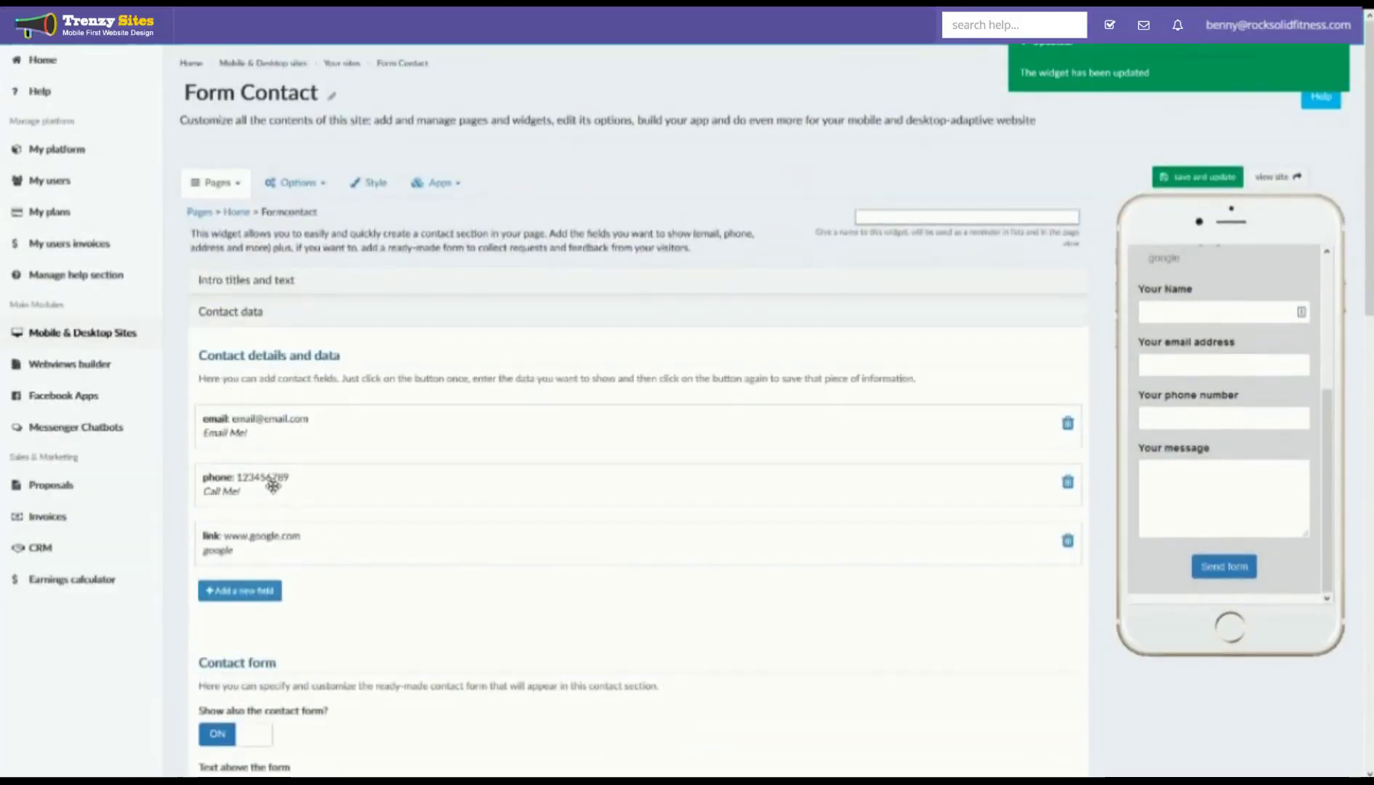